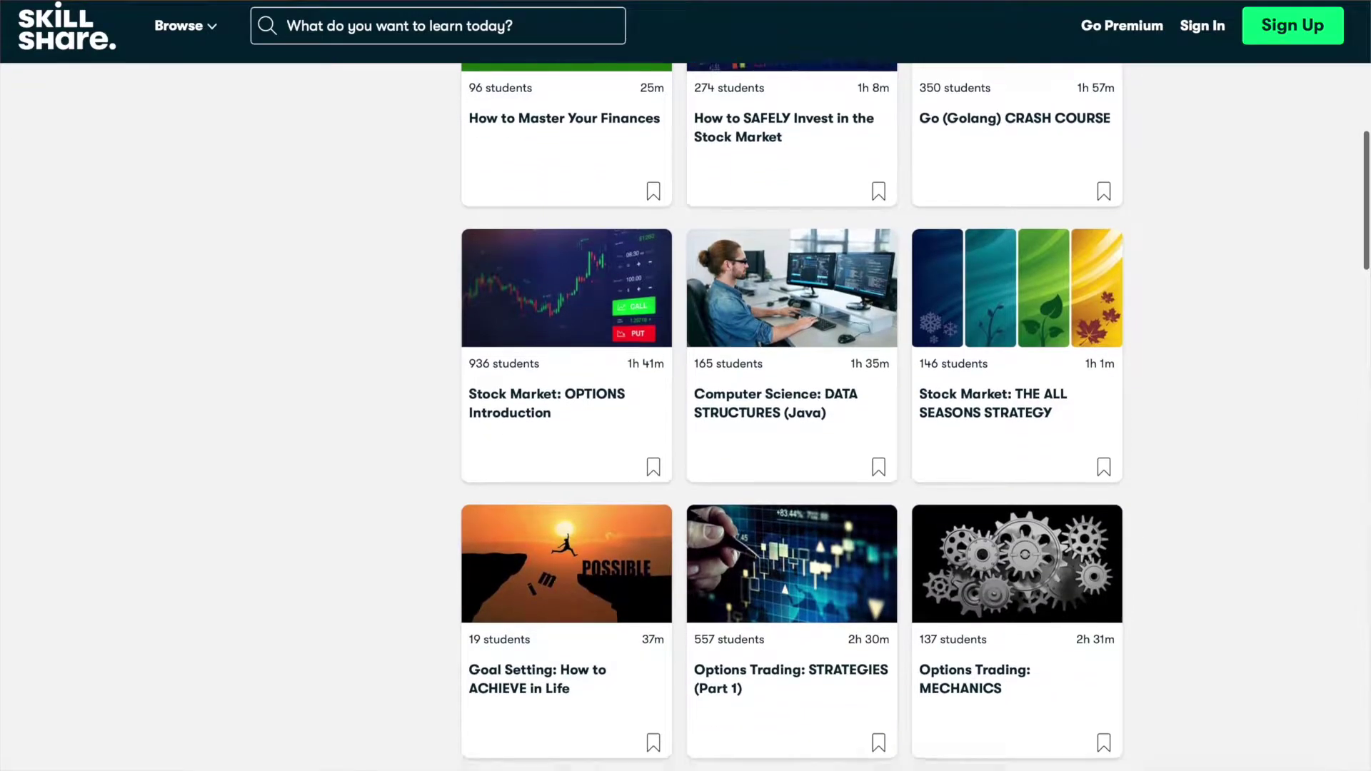
Look through the Skillshare list of stock market and options trading courses
scroll(791, 414, down, 7)
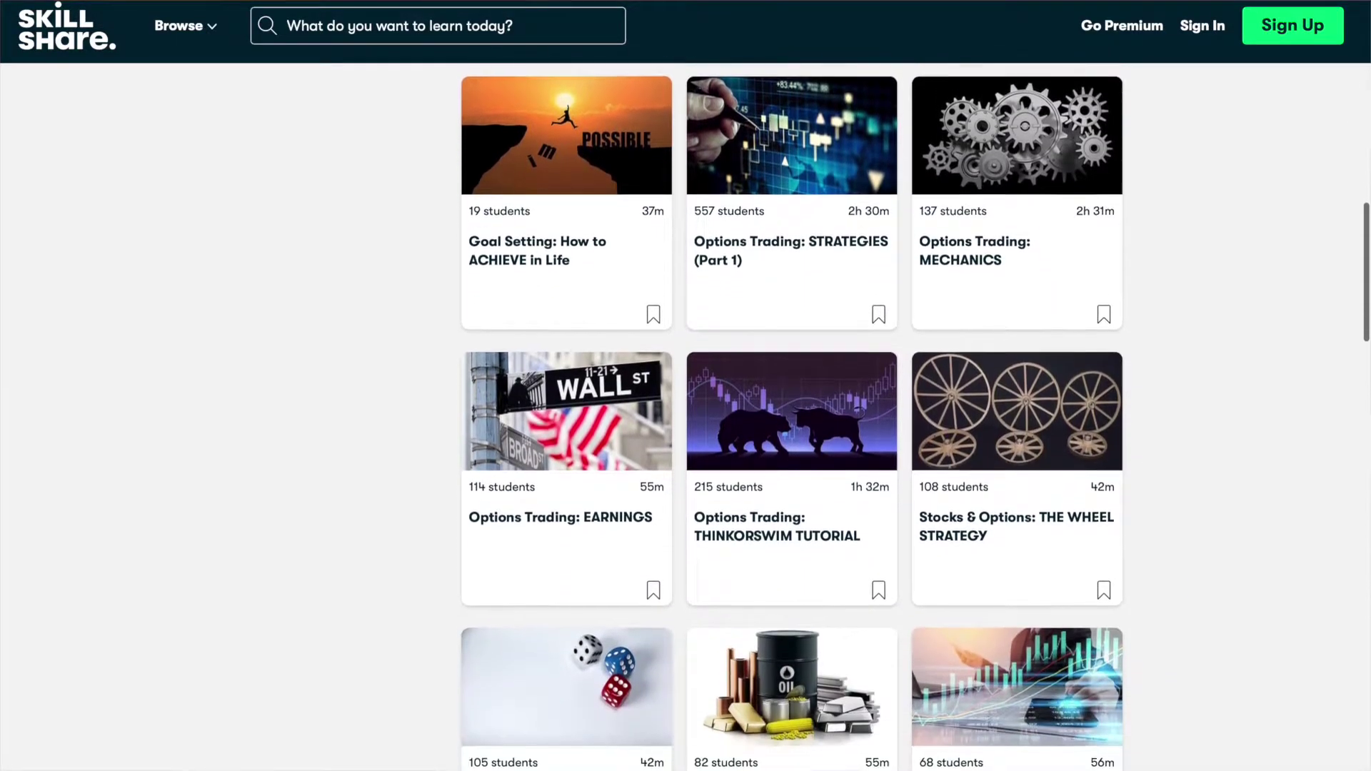
scroll(792, 414, down, 8)
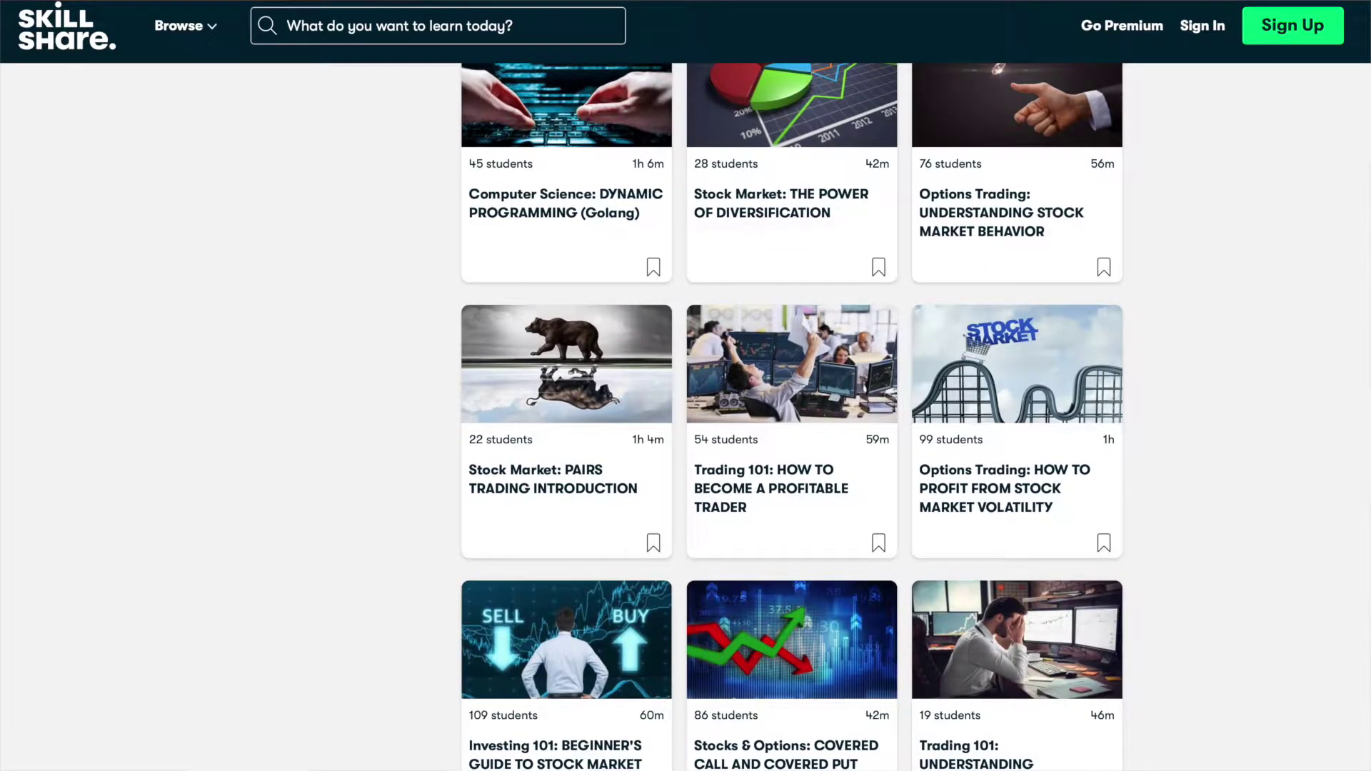
scroll(791, 415, down, 8)
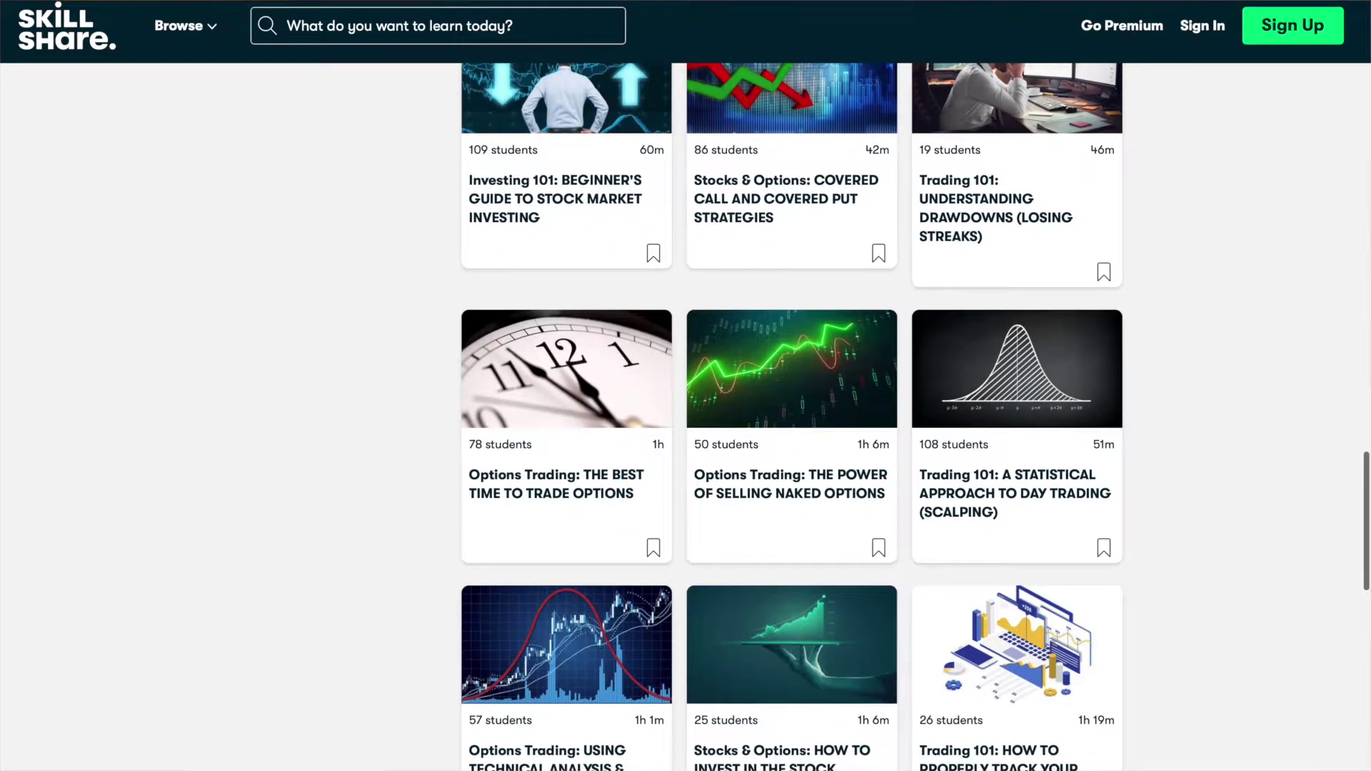
scroll(792, 414, down, 6)
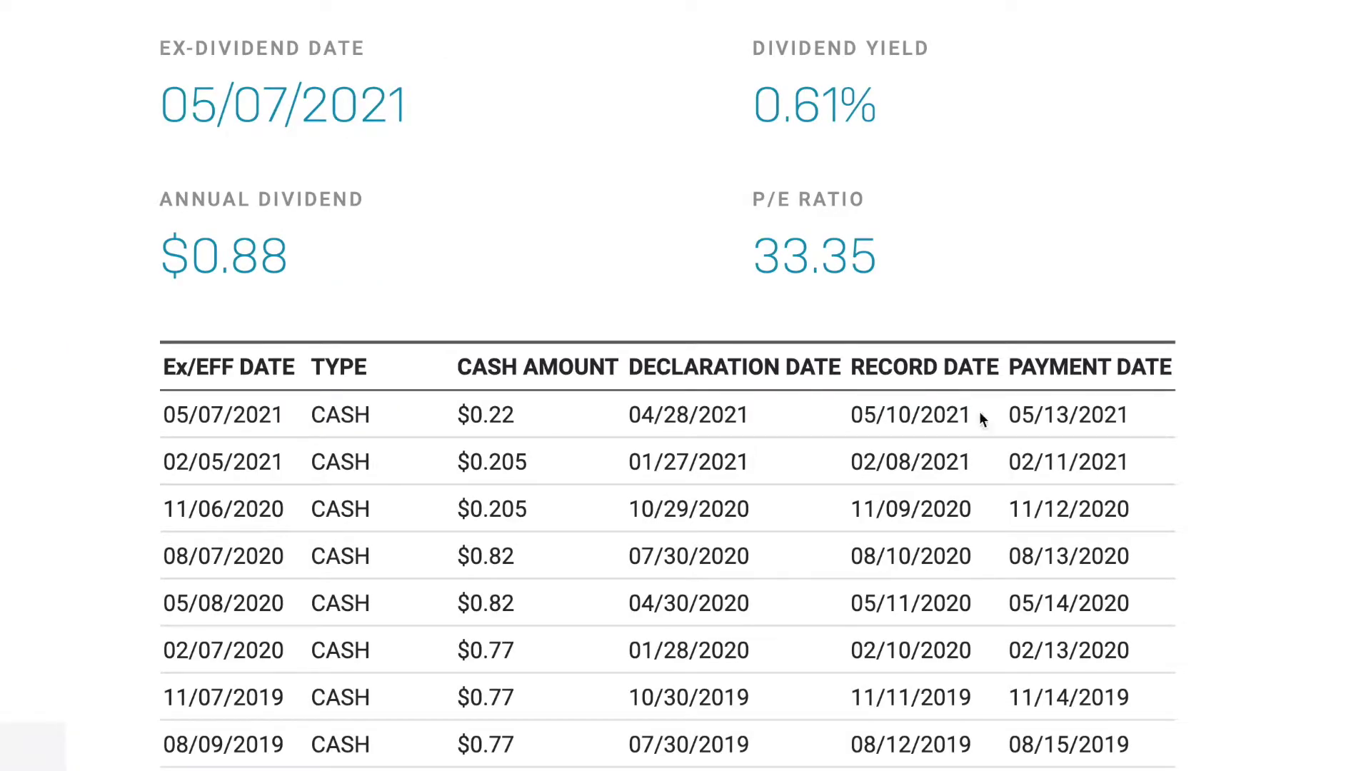
Highlight the payment, ex-dividend, declaration and record date headings and the latest dividend's dates in the AAPL dividend history table
mouse_move(1130, 424)
mouse_down()
mouse_move(1010, 421)
mouse_move(1127, 421)
mouse_up()
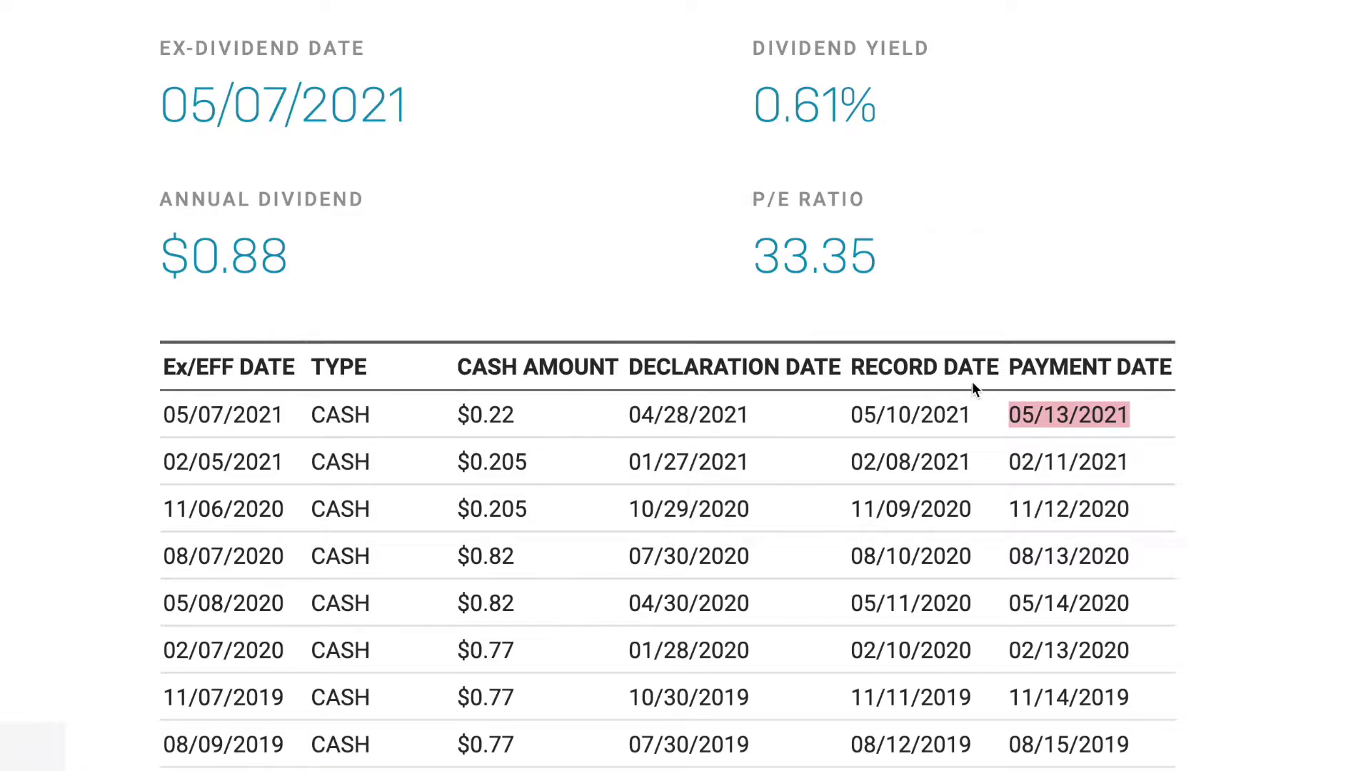
drag(1000, 369, 629, 370)
drag(297, 371, 164, 371)
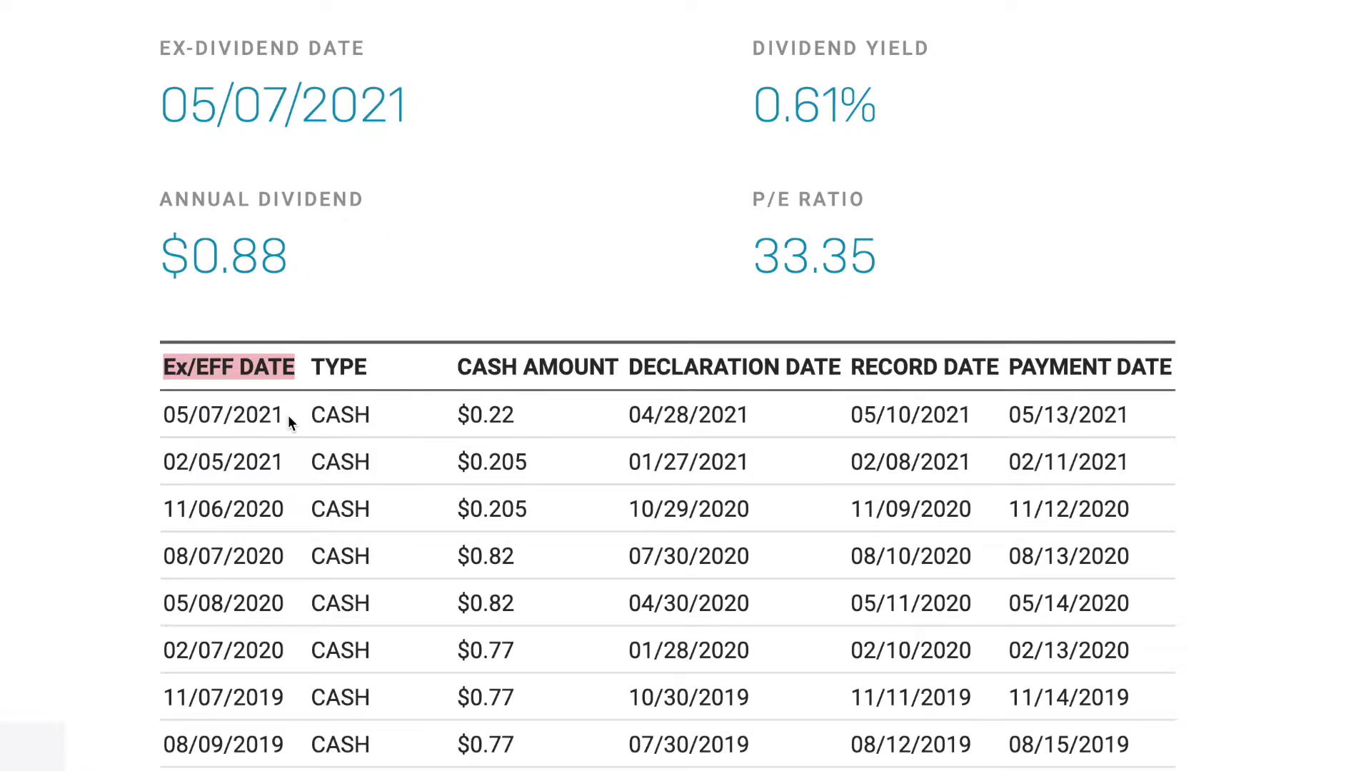
drag(843, 370, 631, 377)
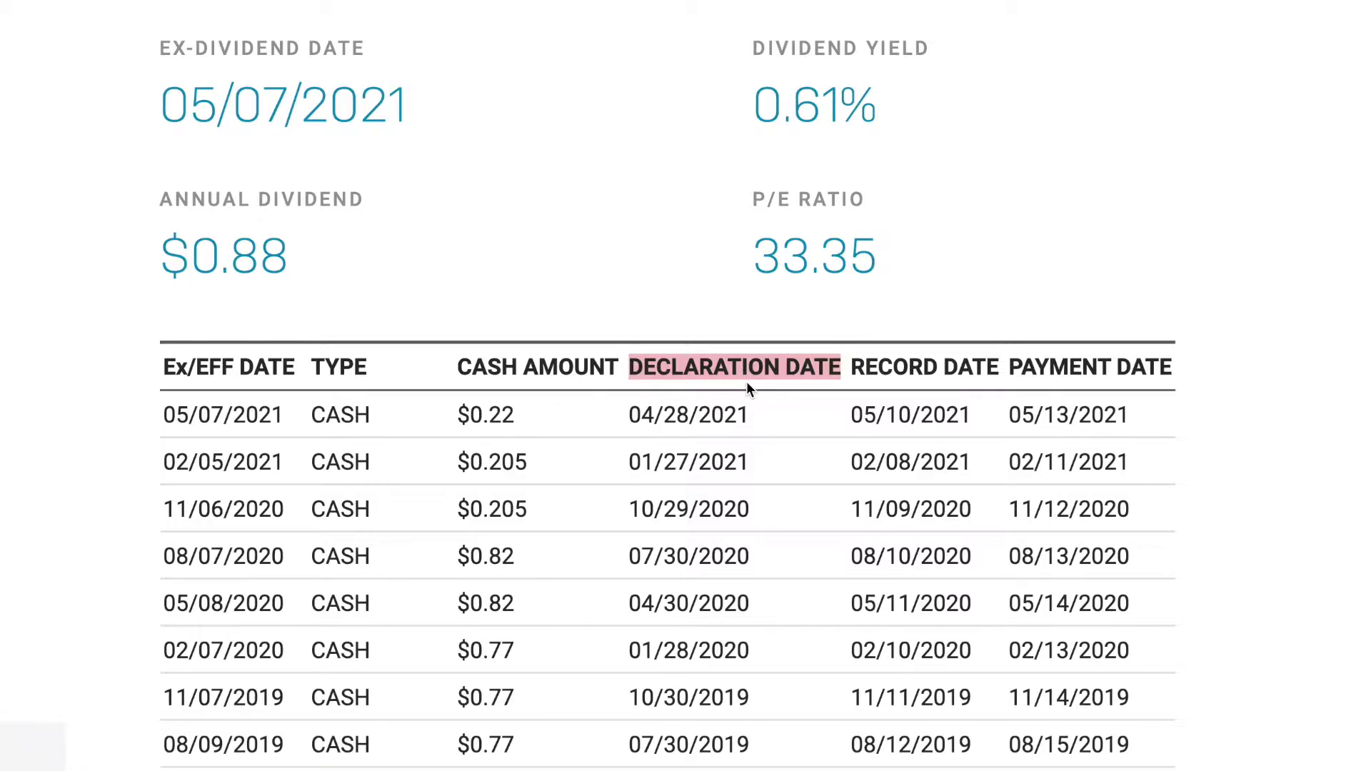
drag(751, 417, 632, 422)
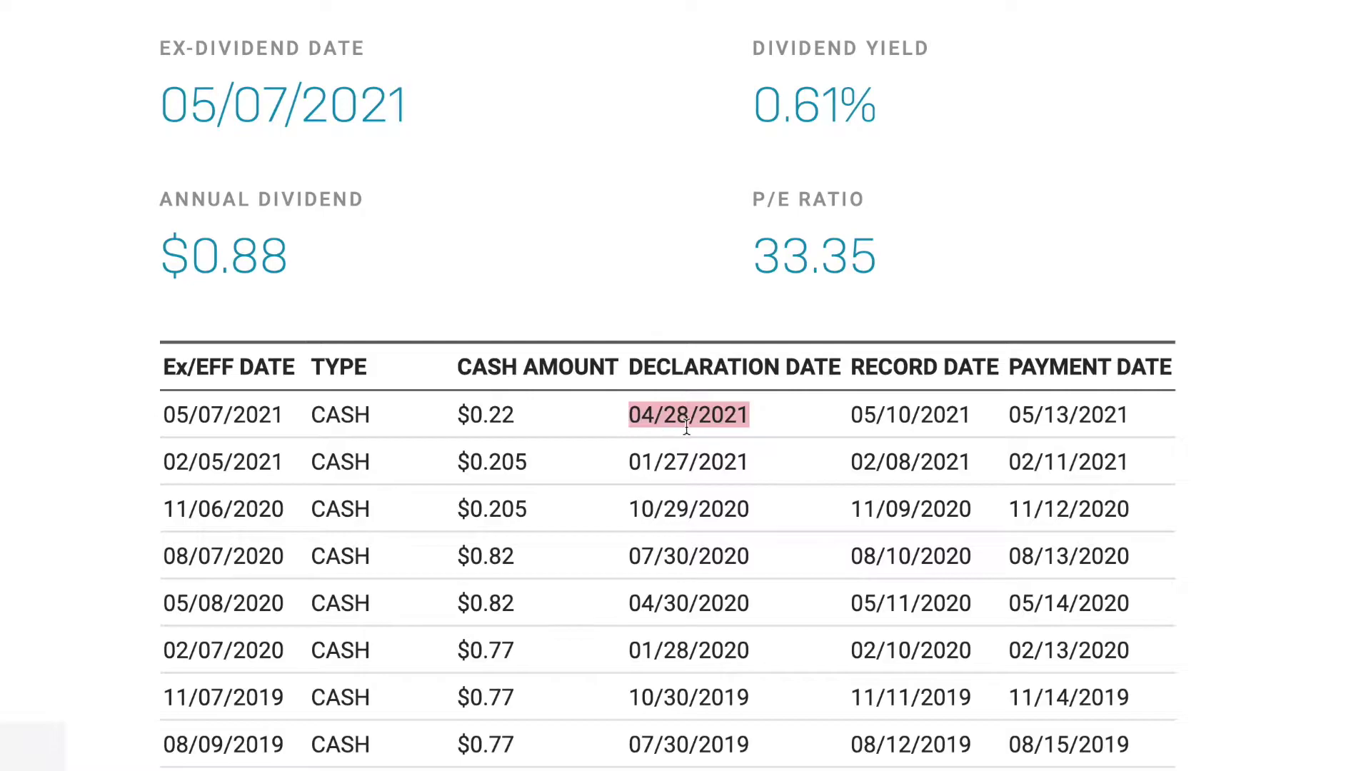
triple_click(725, 370)
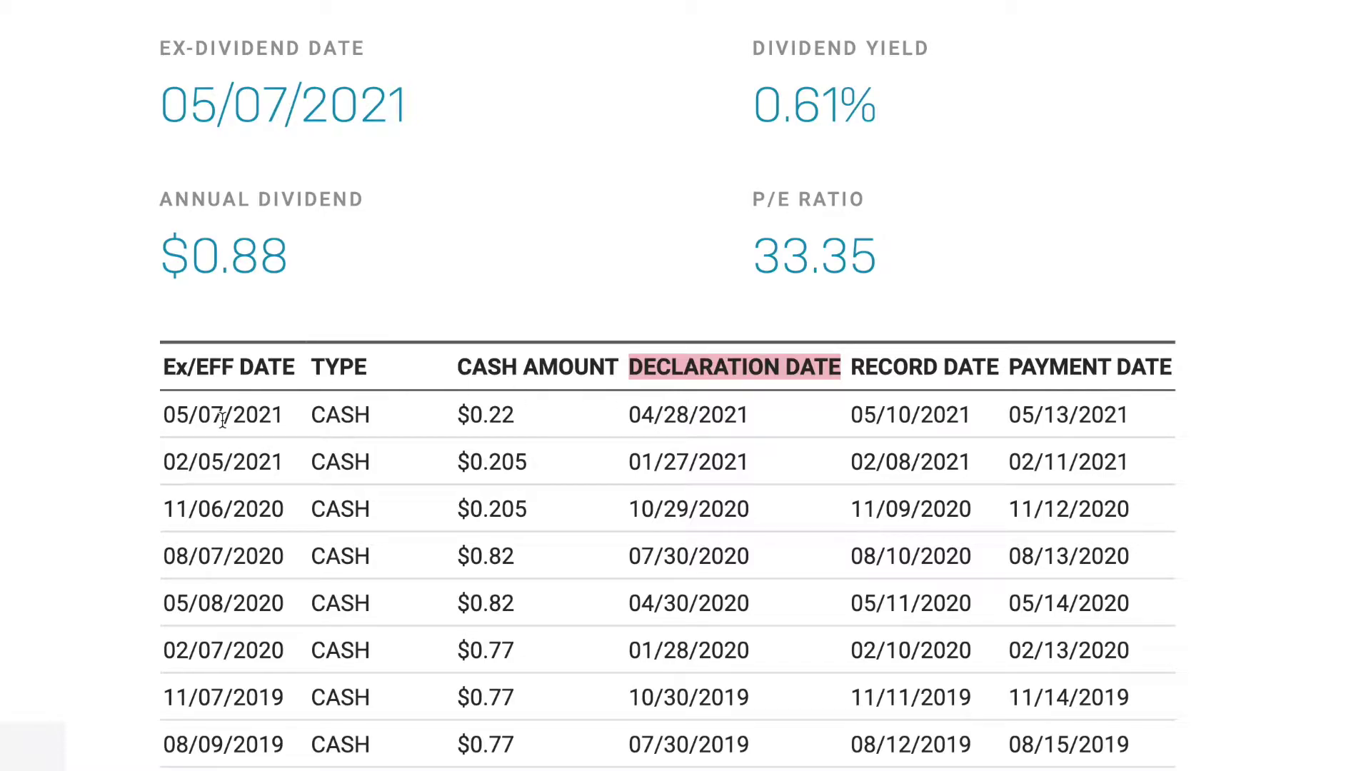
drag(1000, 367, 854, 371)
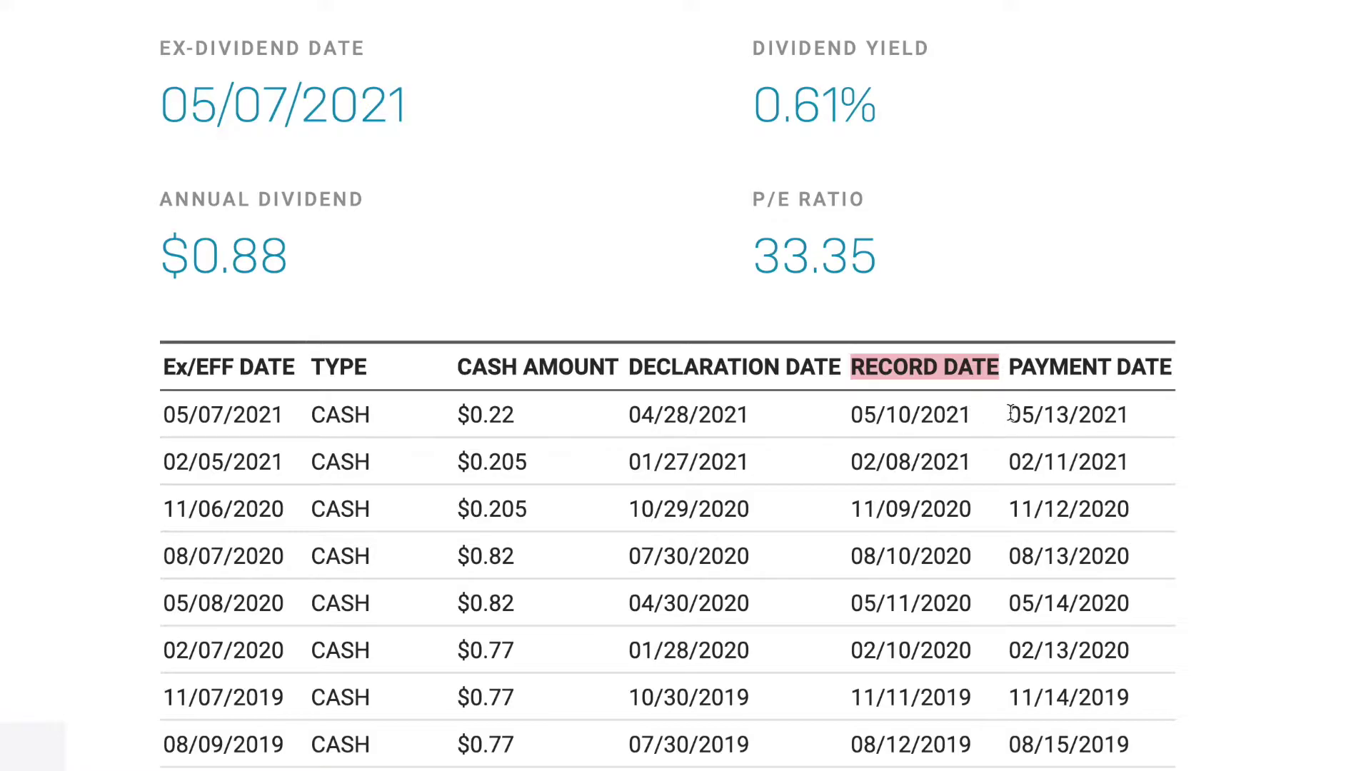
drag(1012, 414, 1134, 413)
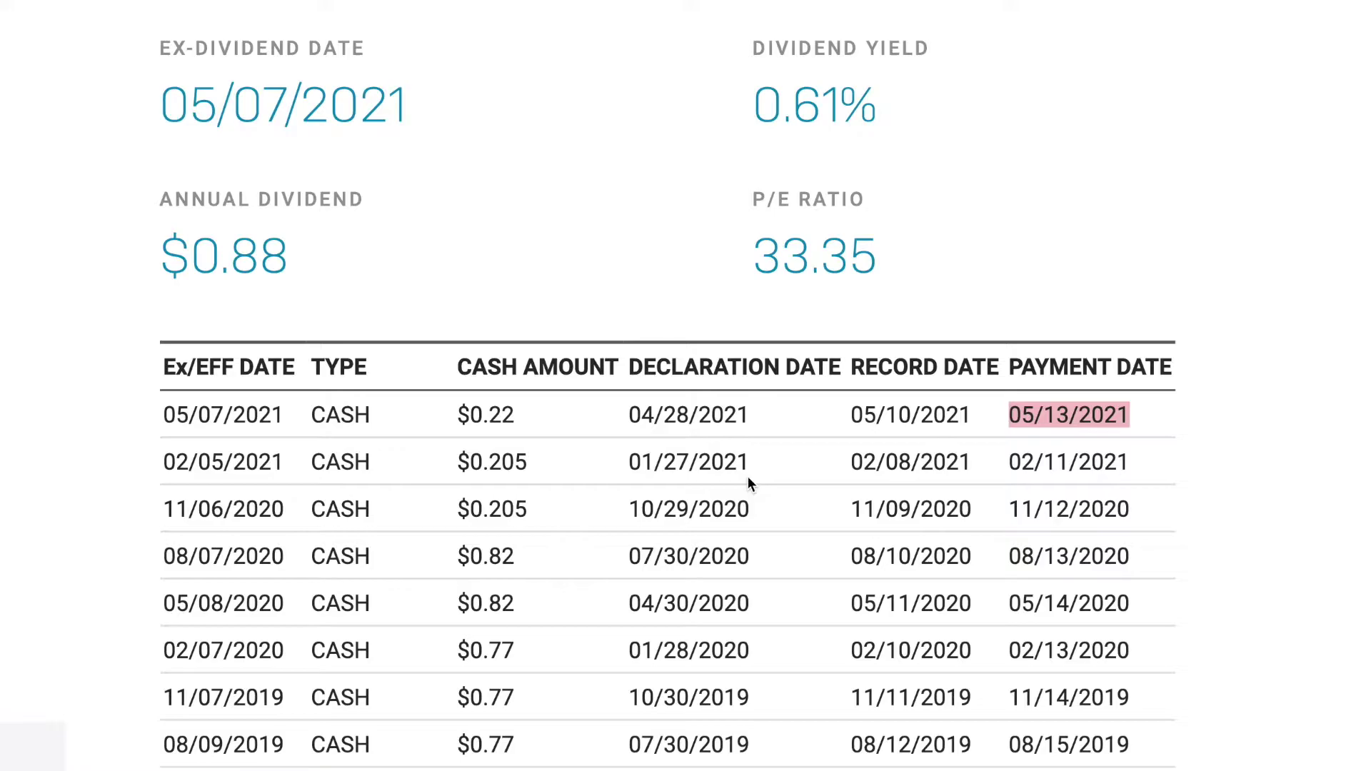
drag(285, 418, 163, 418)
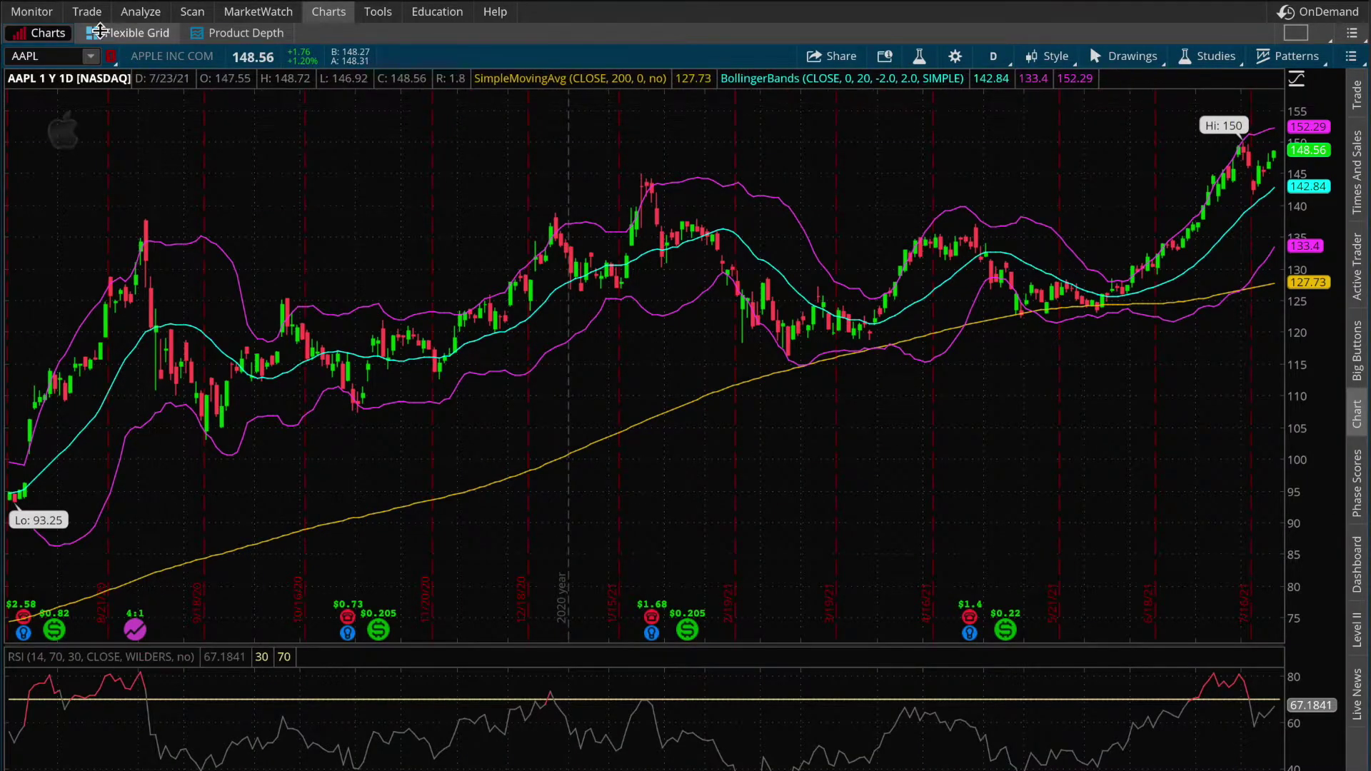
Switch from the AAPL chart to its option chain and open the Calculator
click(87, 12)
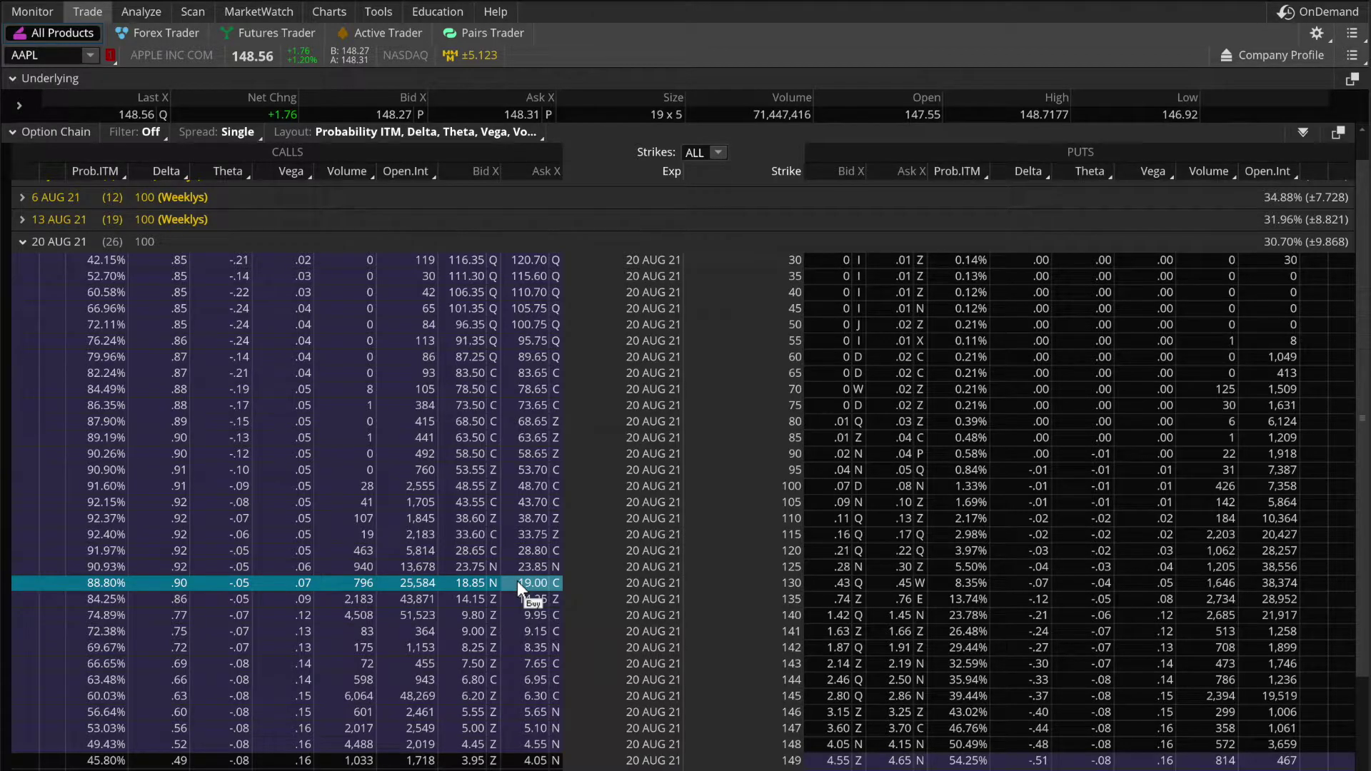
key(super+space)
text(calc)
key(Return)
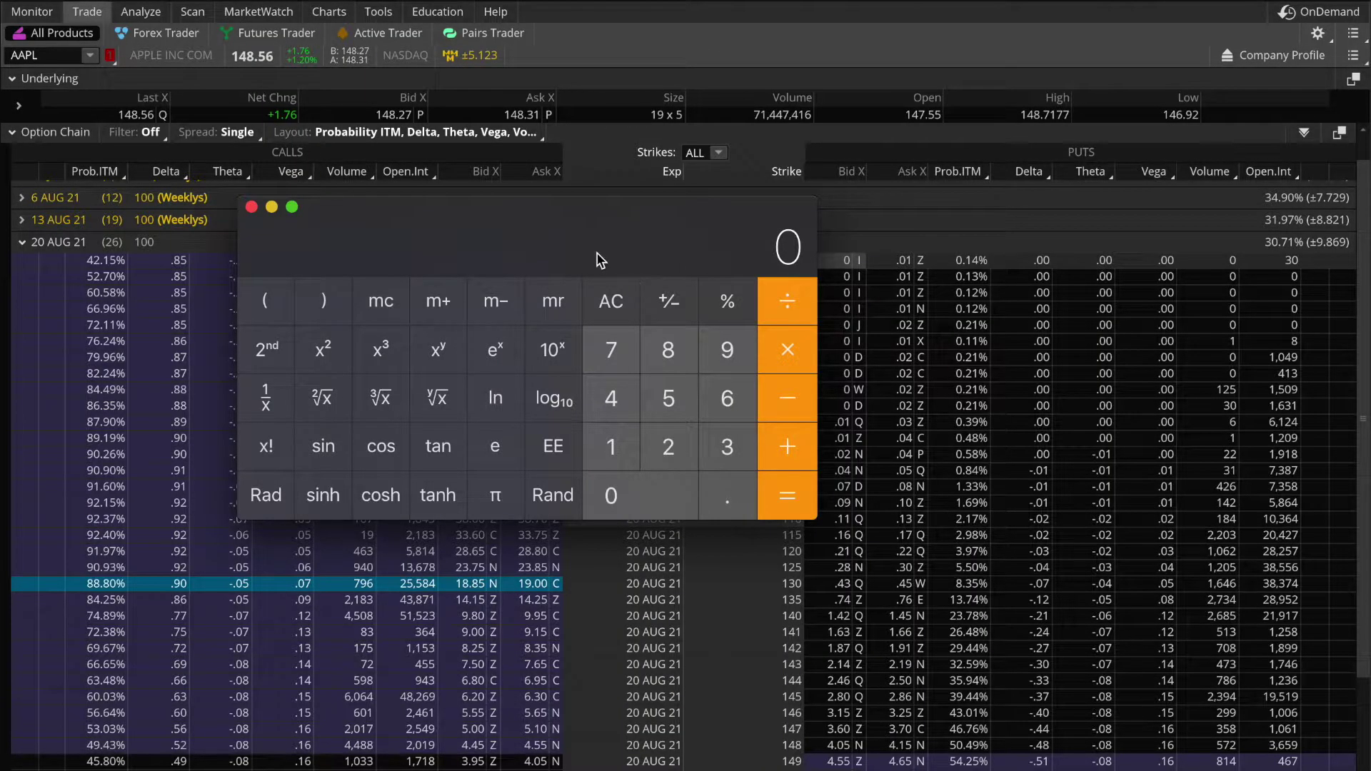
Calculate the 130-strike call's intrinsic value by adding 148.56 to -130 and multiplying the result by 100
text(130)
click(664, 298)
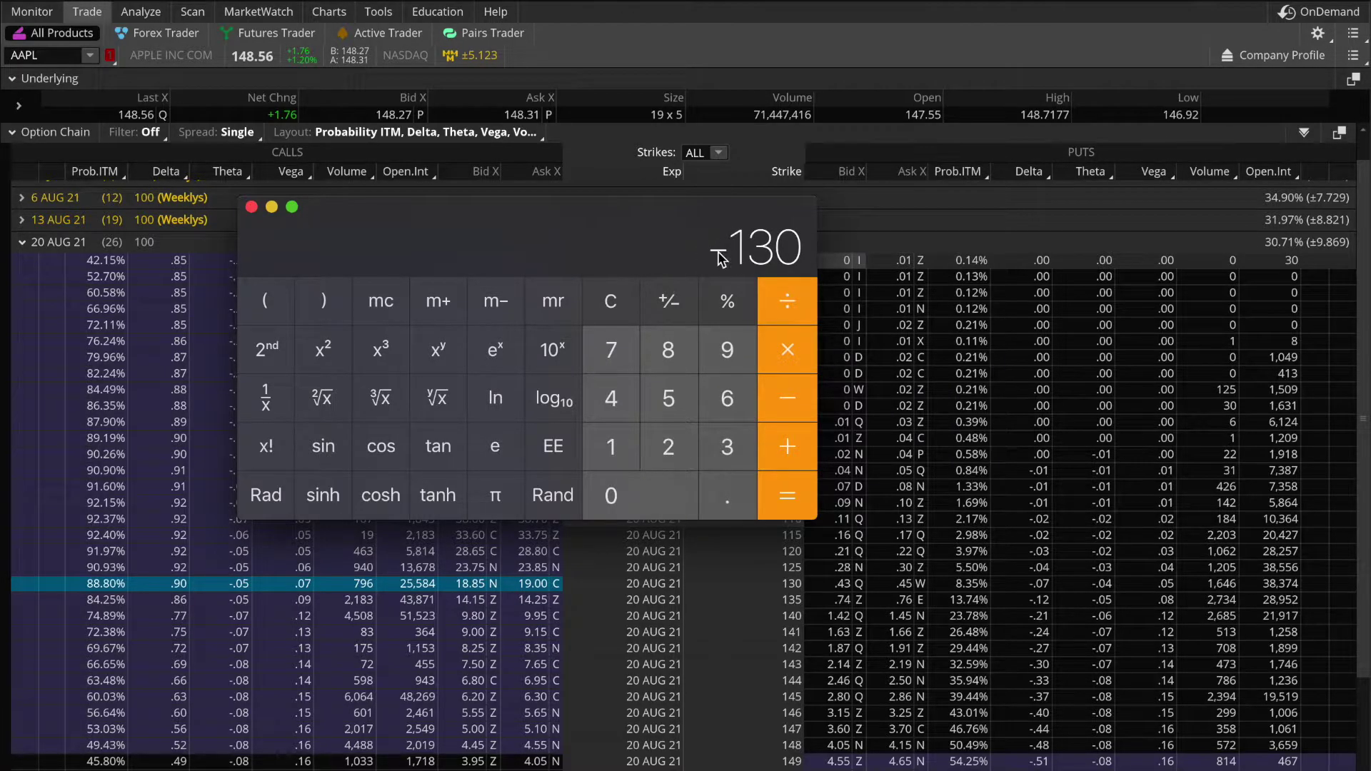
click(787, 448)
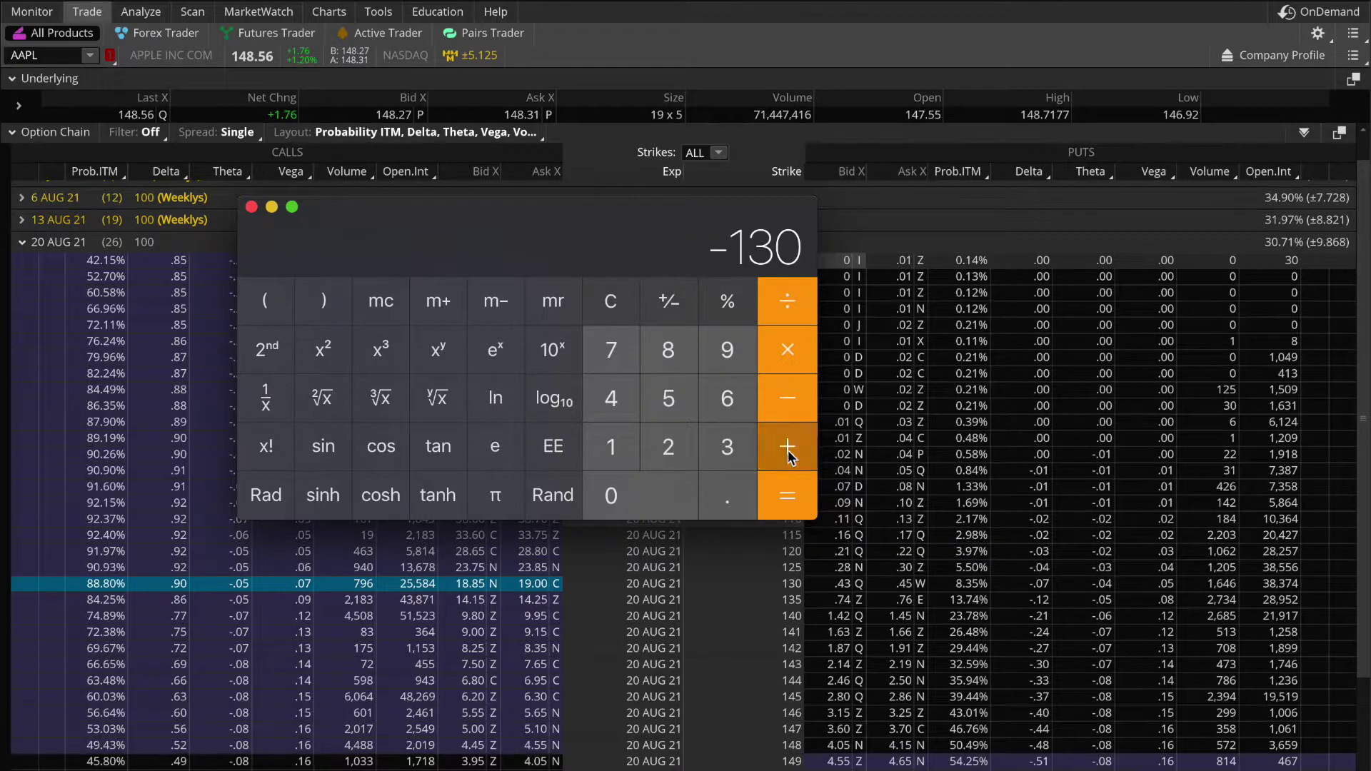
text(148)
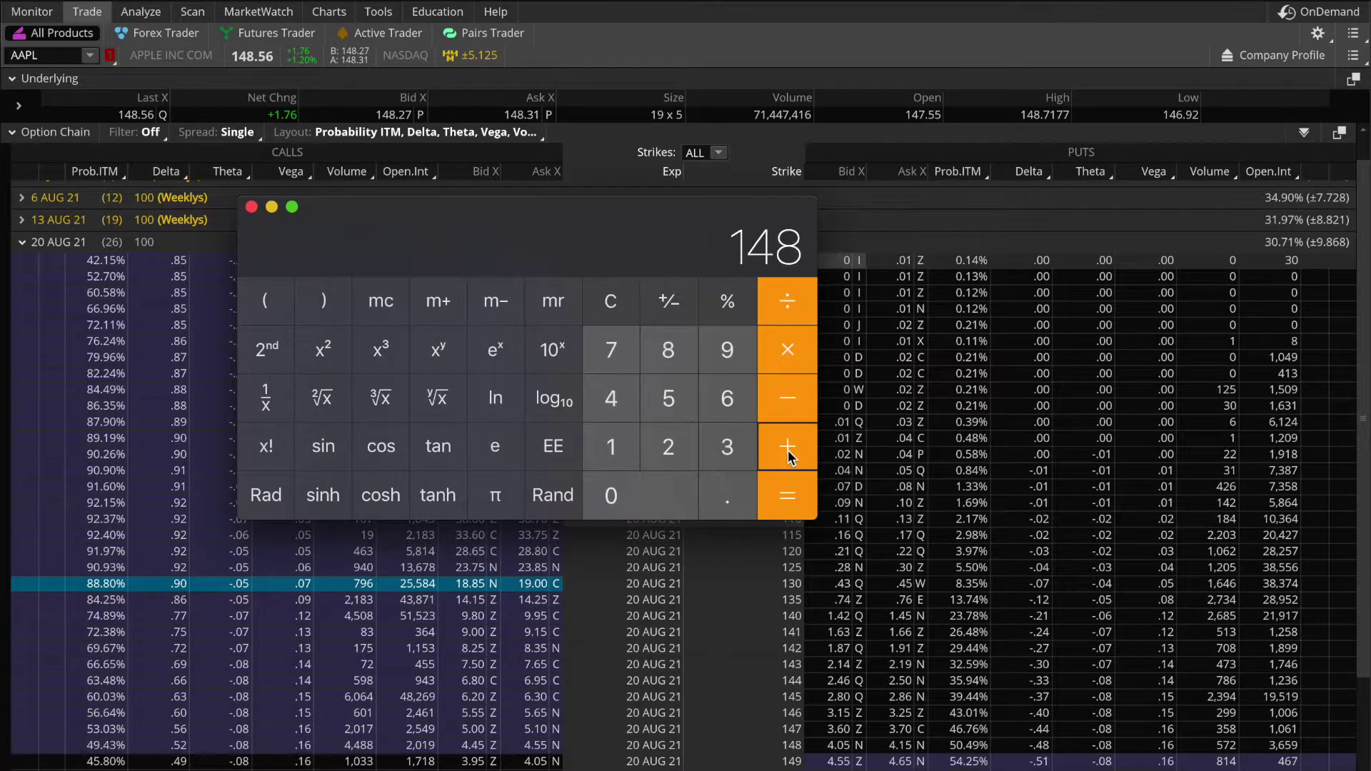
text(.56)
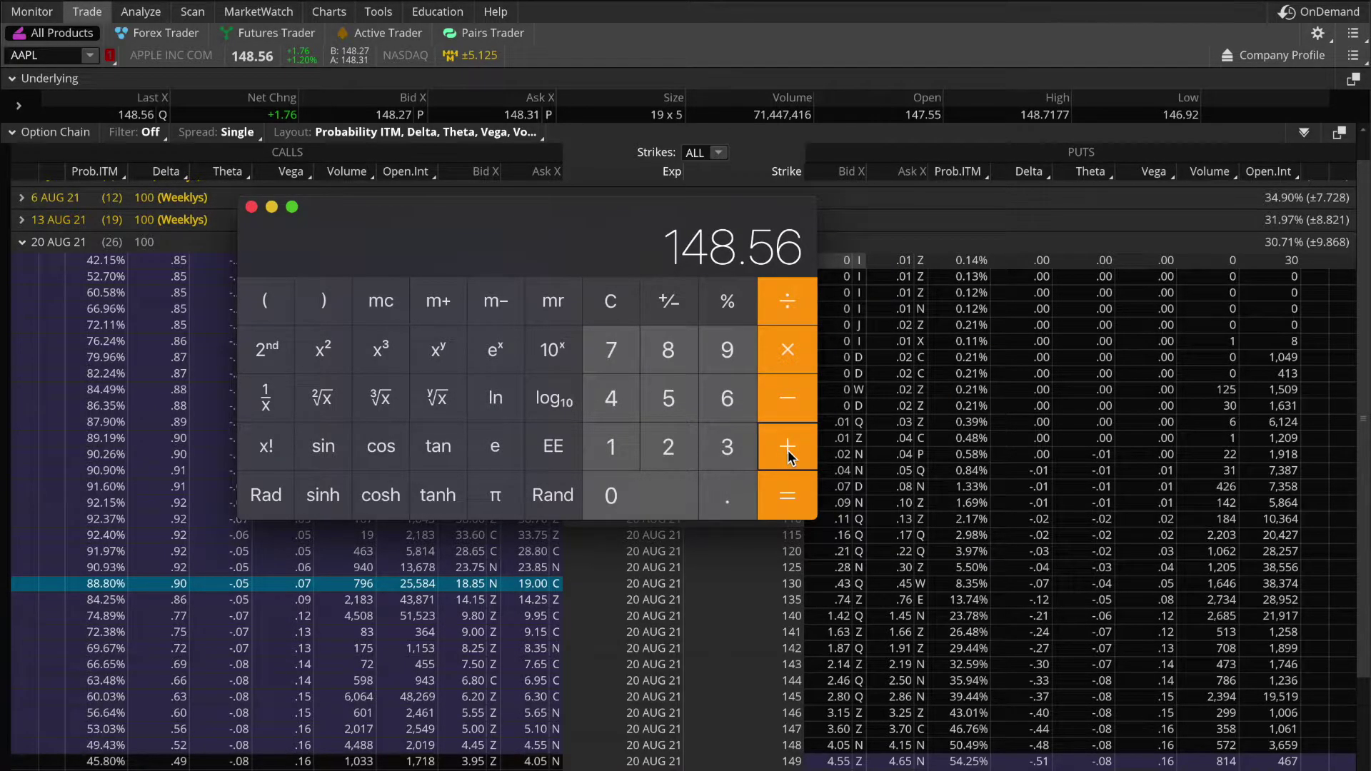
key(Return)
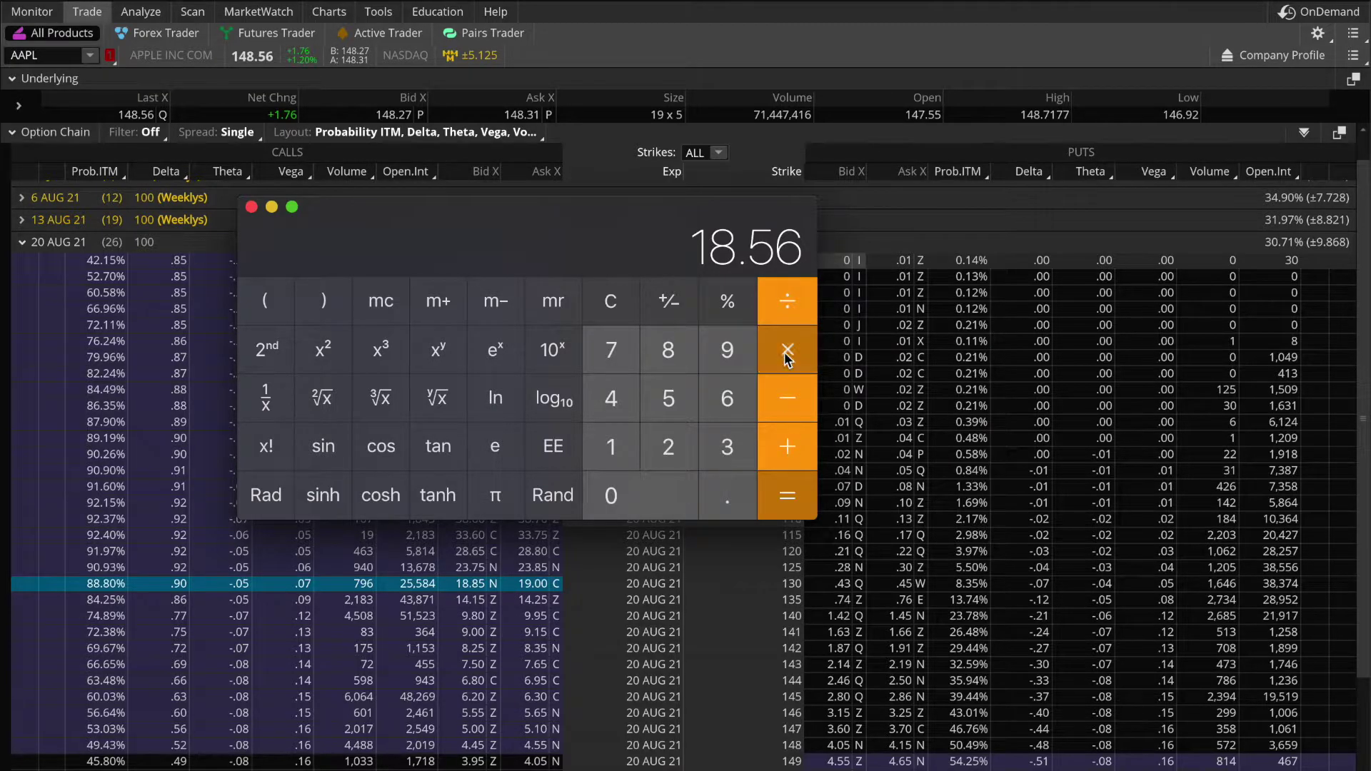
text(100)
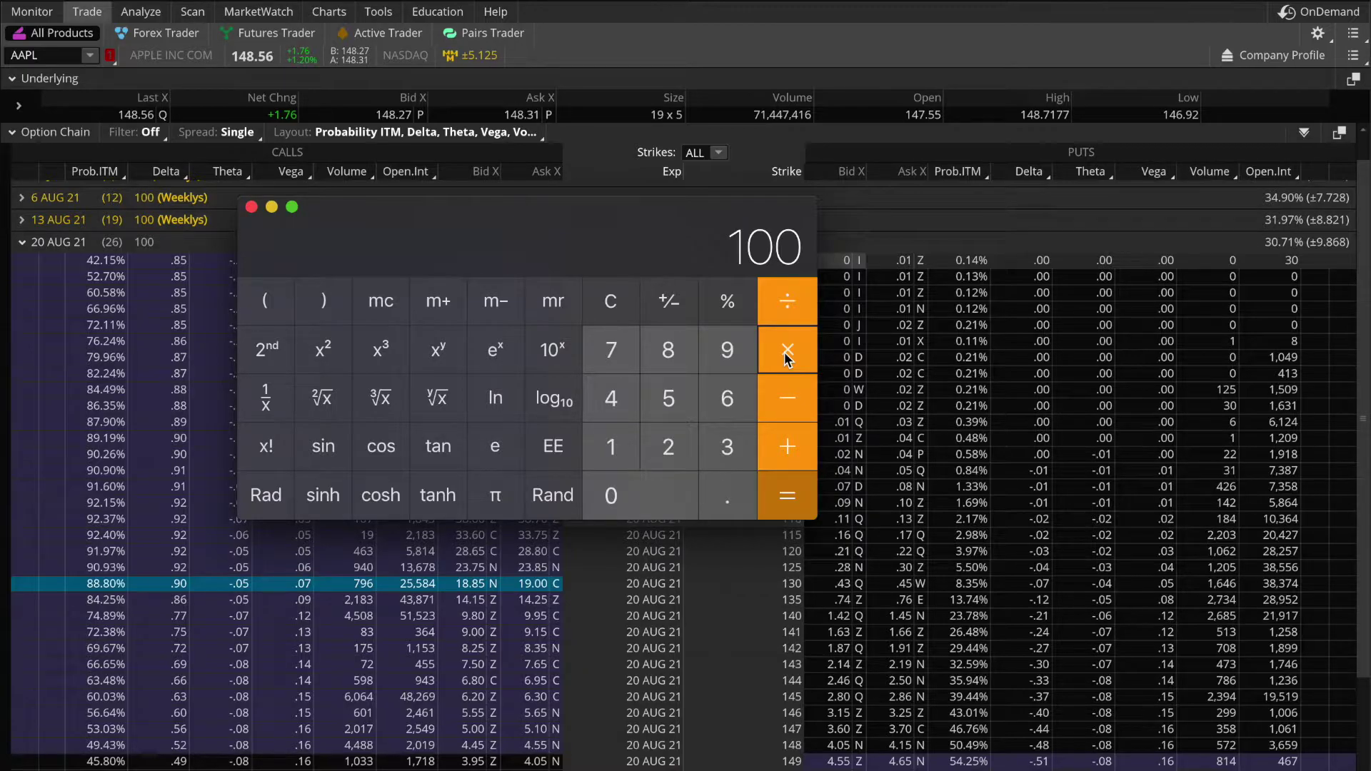
key(Return)
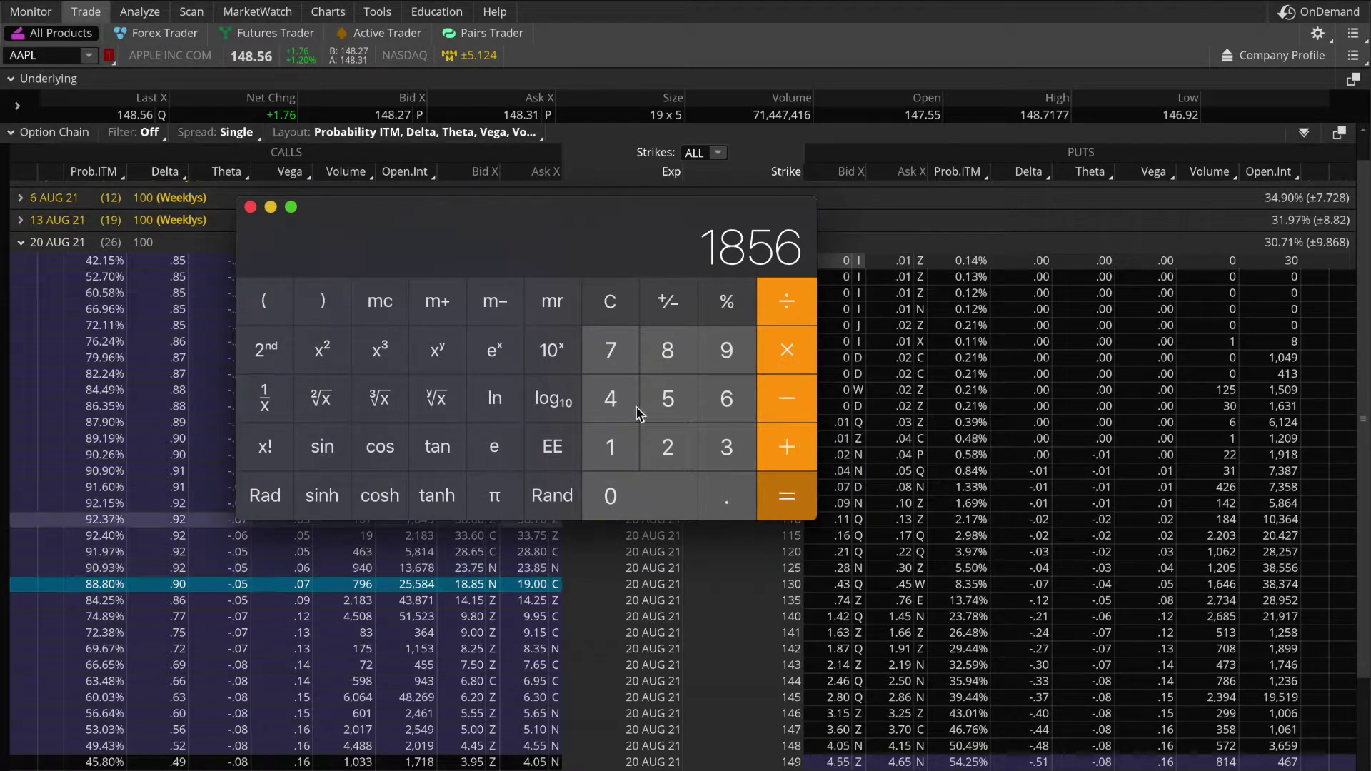
Clear the calculator and subtract 1856 from 1890 to calculate the call's extrinsic value
key(Escape)
text(1890)
key(minus)
text(1856)
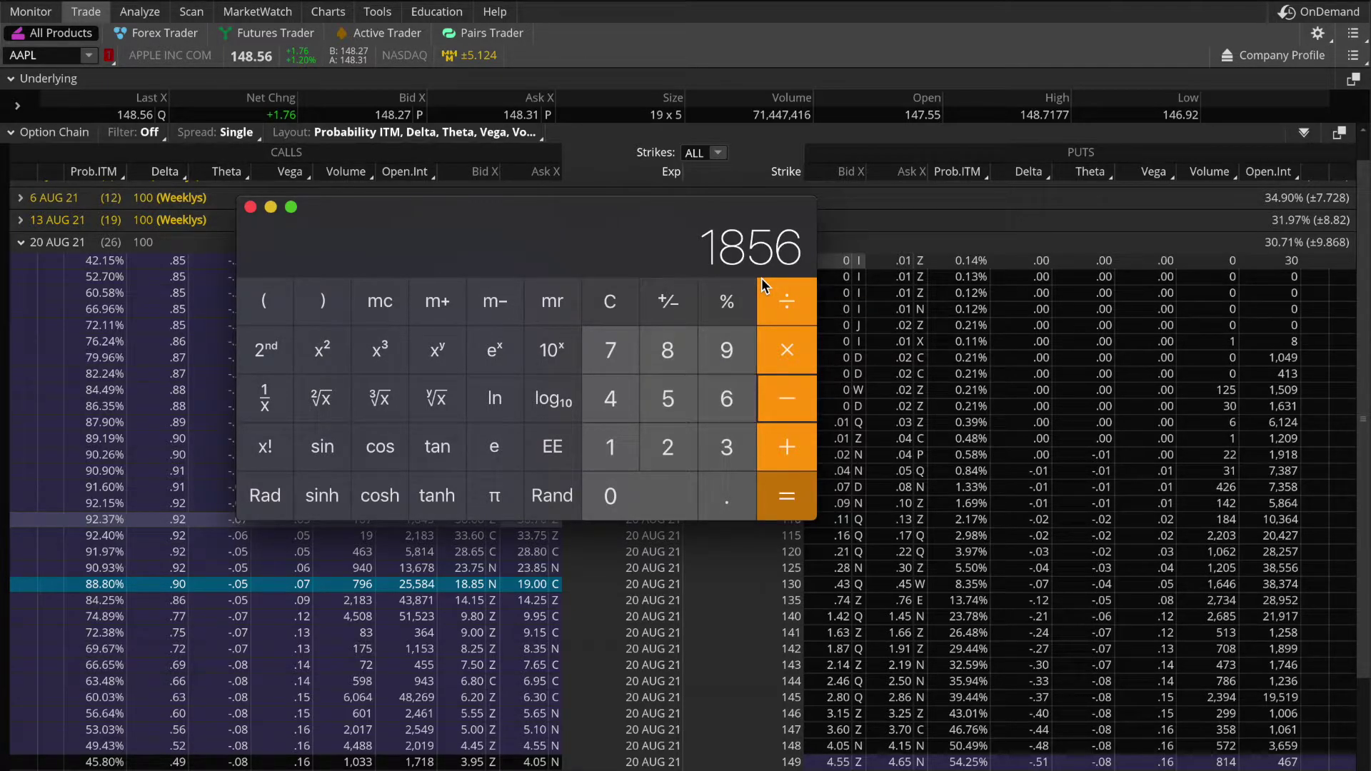
key(Return)
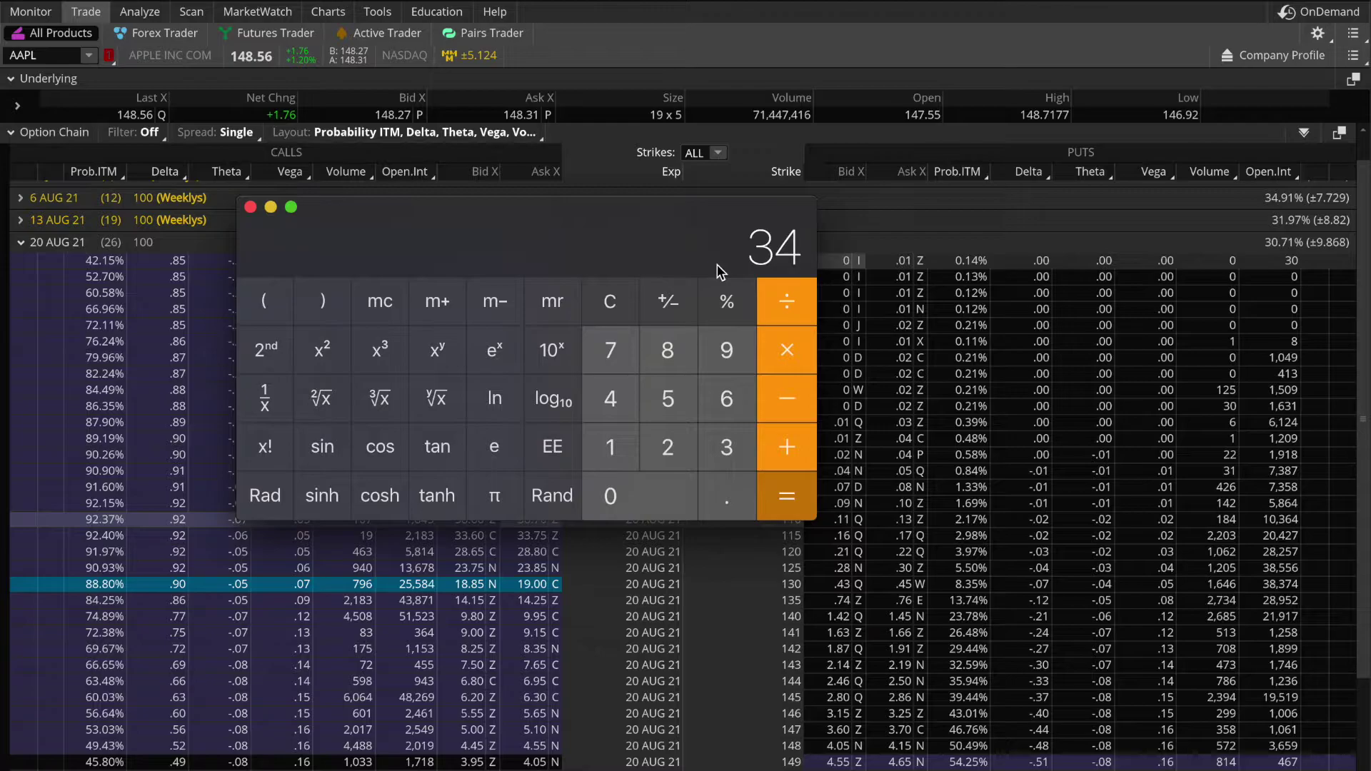
click(611, 302)
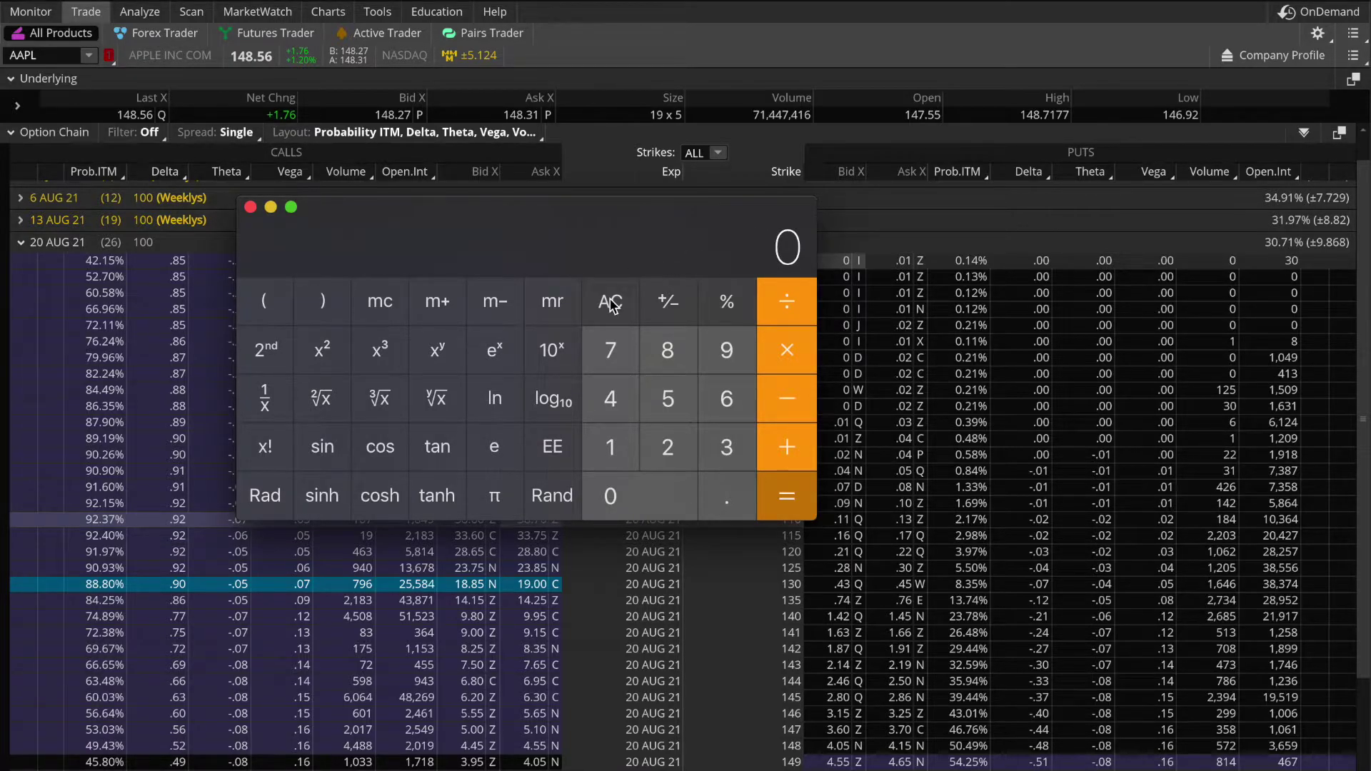
text(500)
click(652, 306)
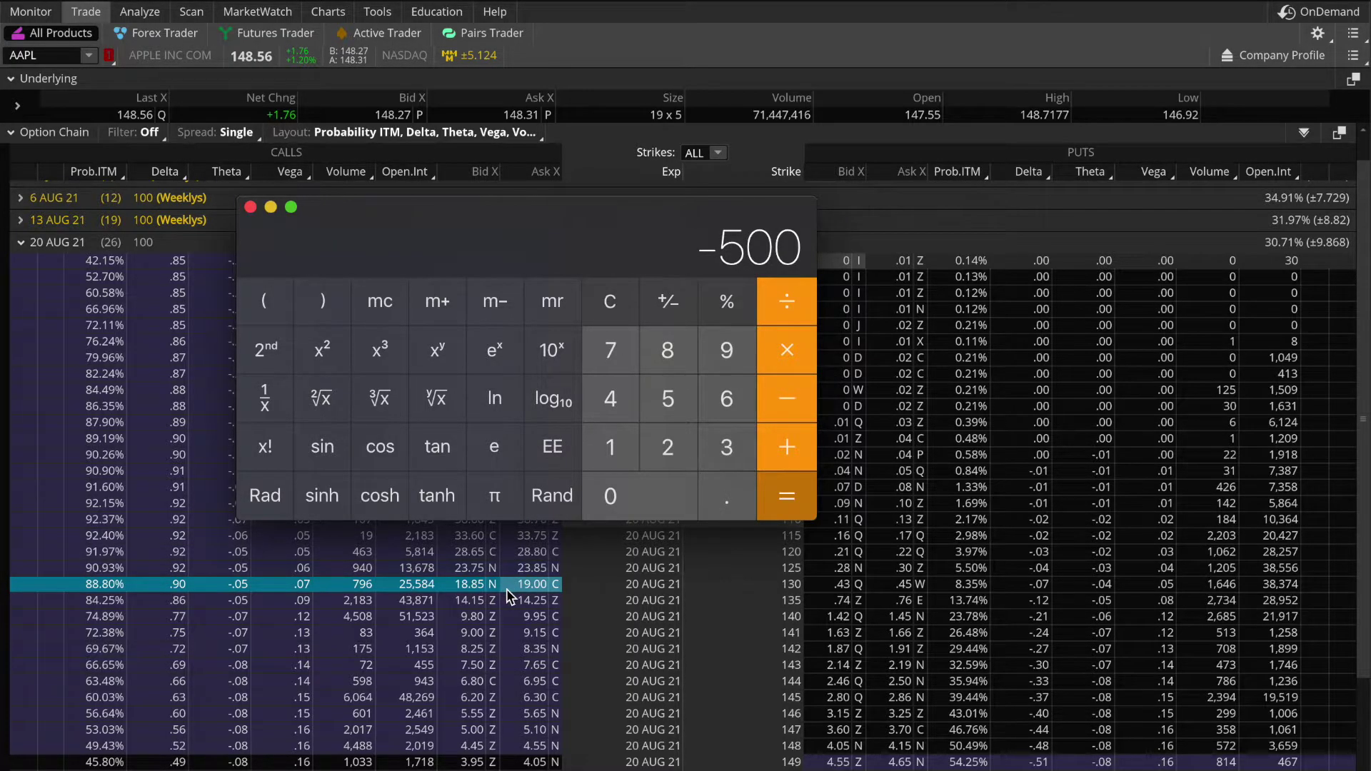
click(786, 446)
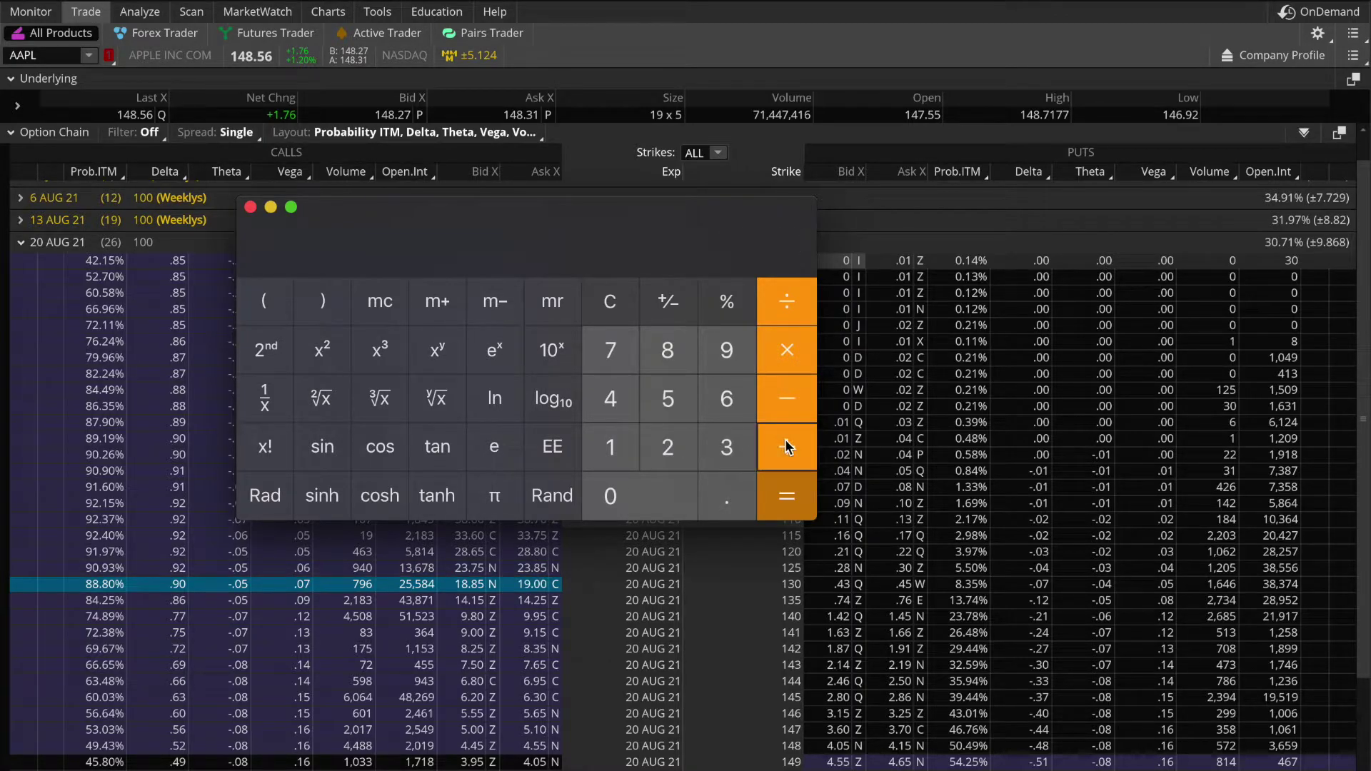
text(1890)
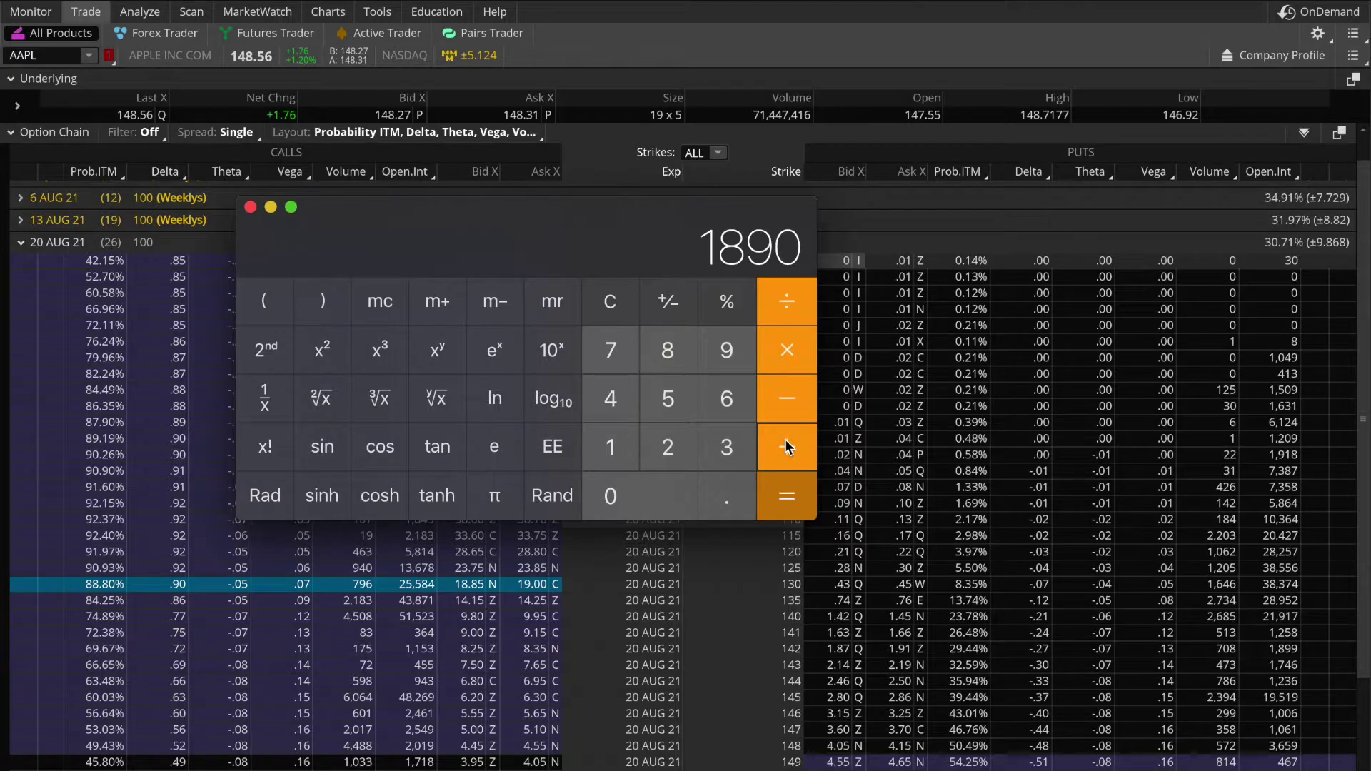
click(785, 447)
click(611, 303)
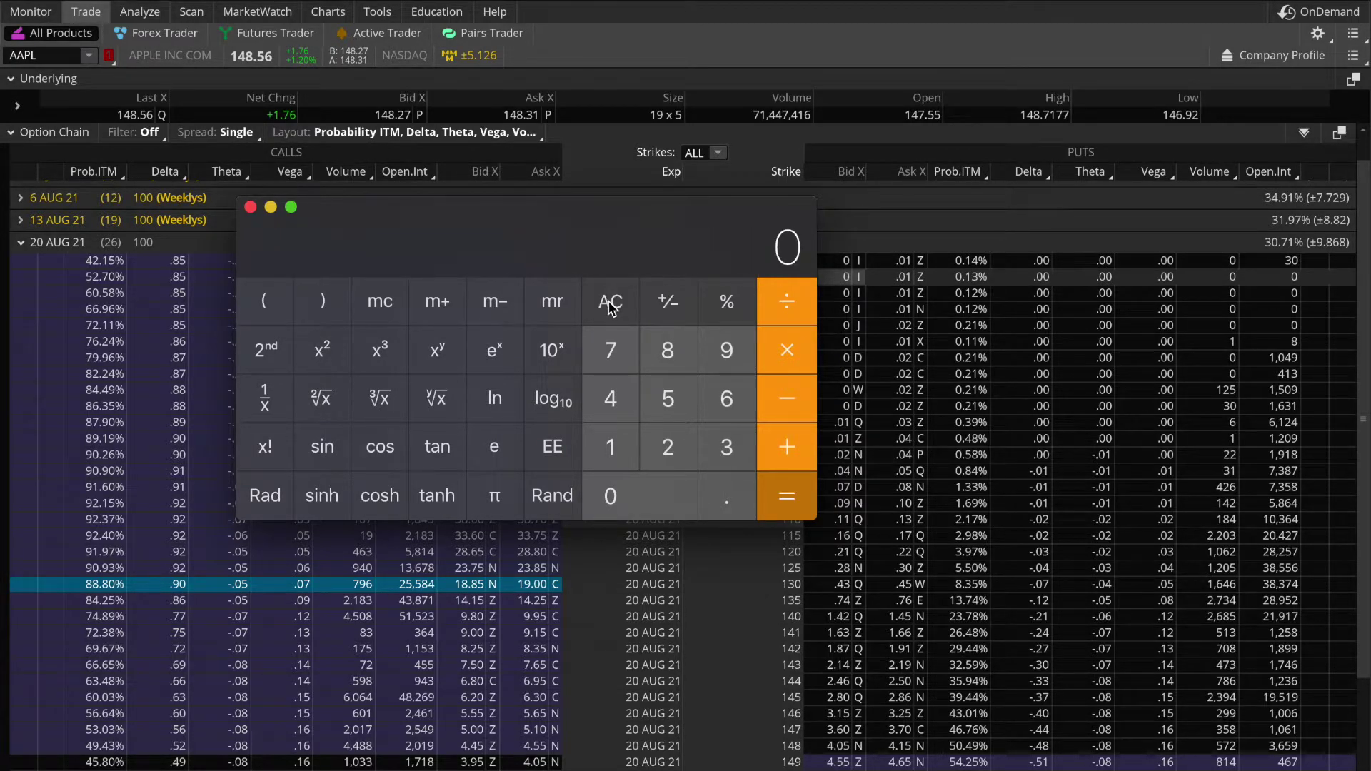
Calculate -500 plus 1856 and add 50 to the result
text(500)
click(658, 309)
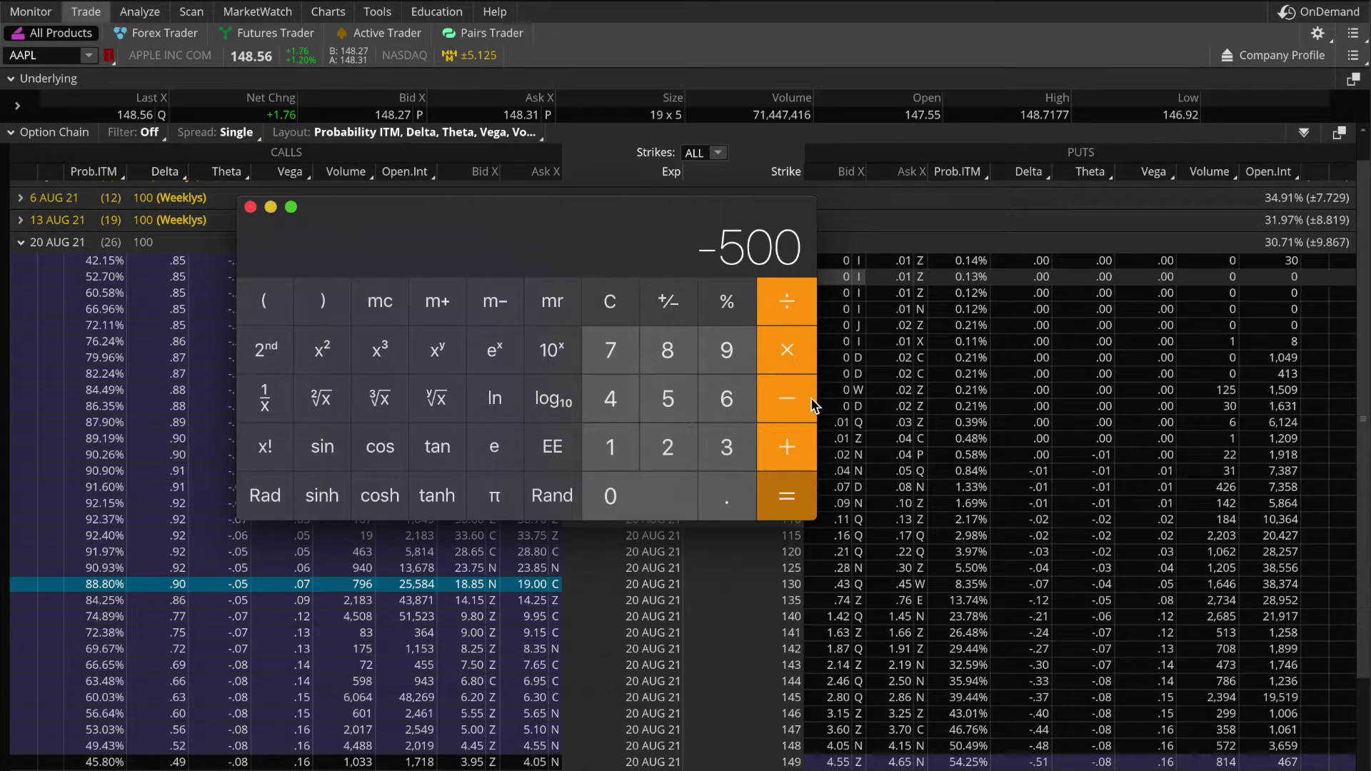
text(1856)
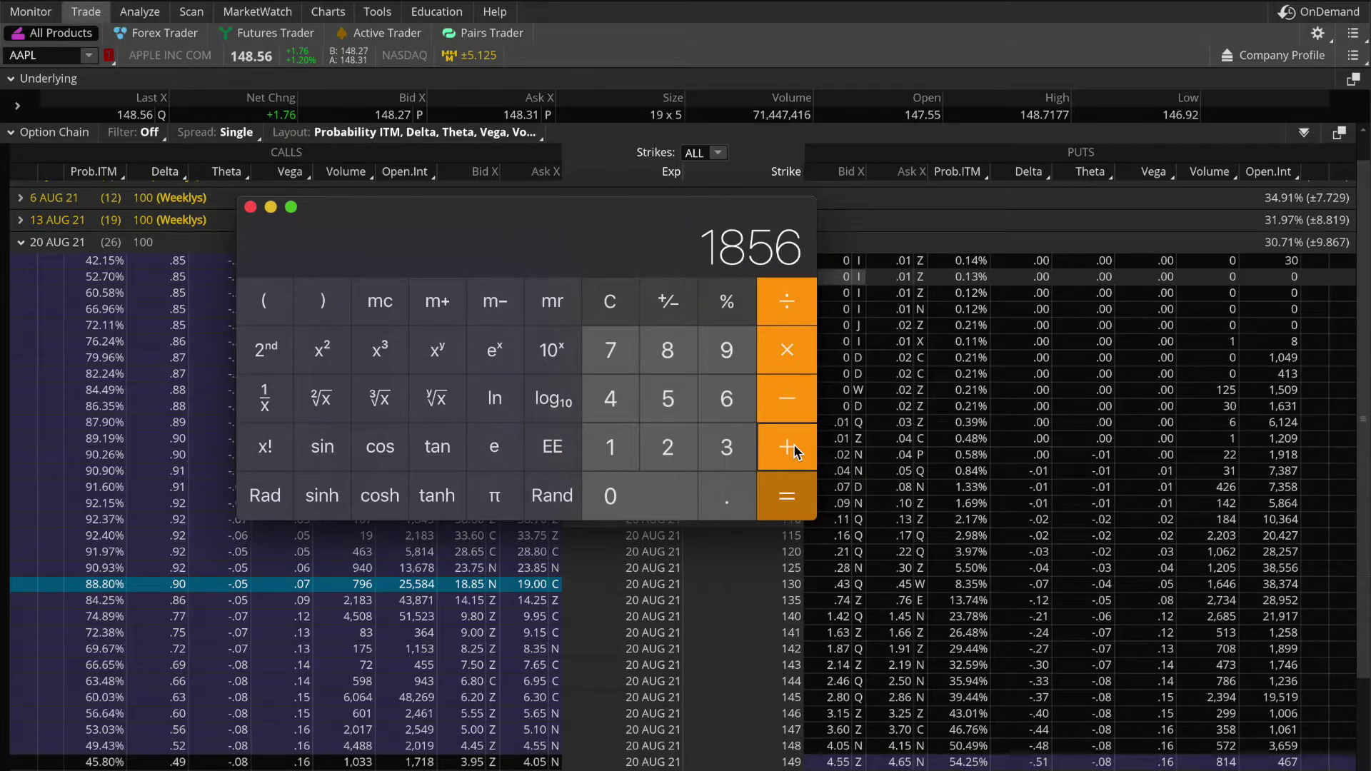
text(1356)
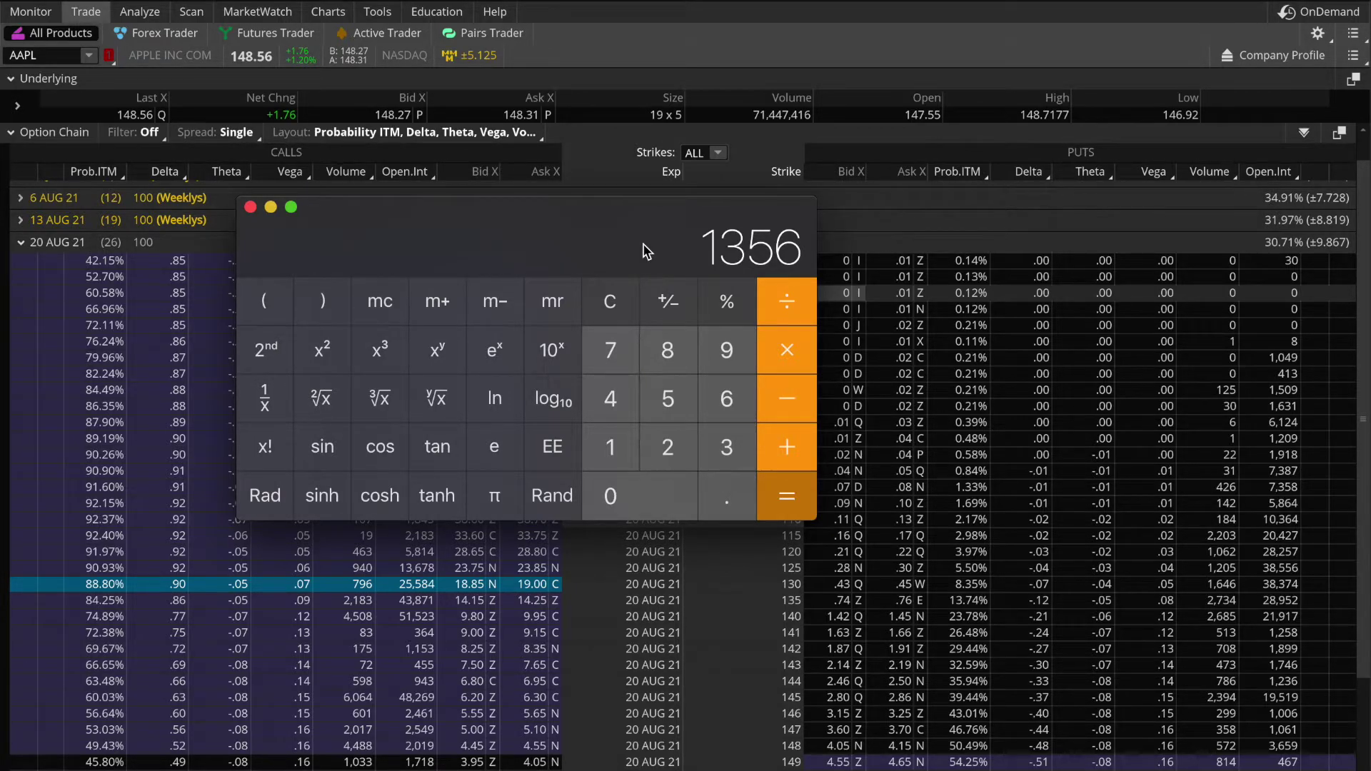
click(797, 443)
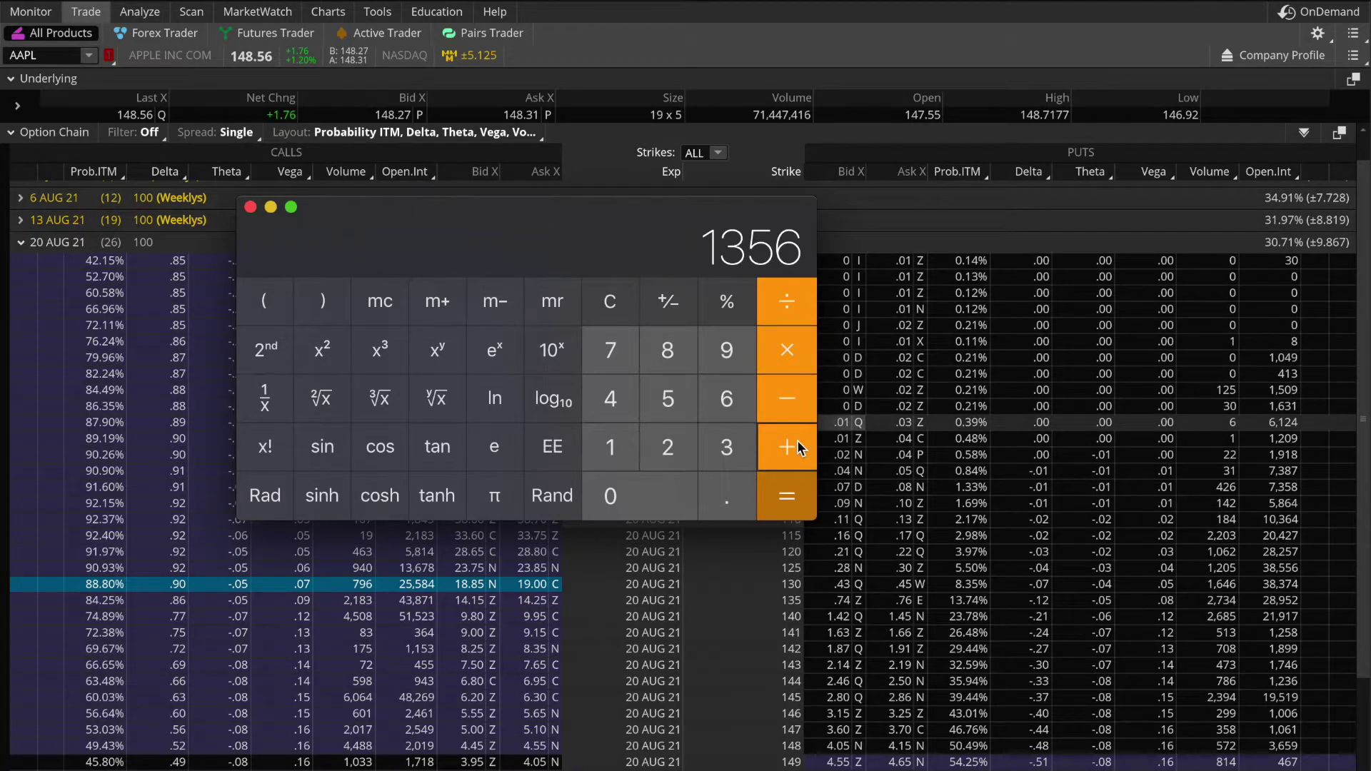
text(50)
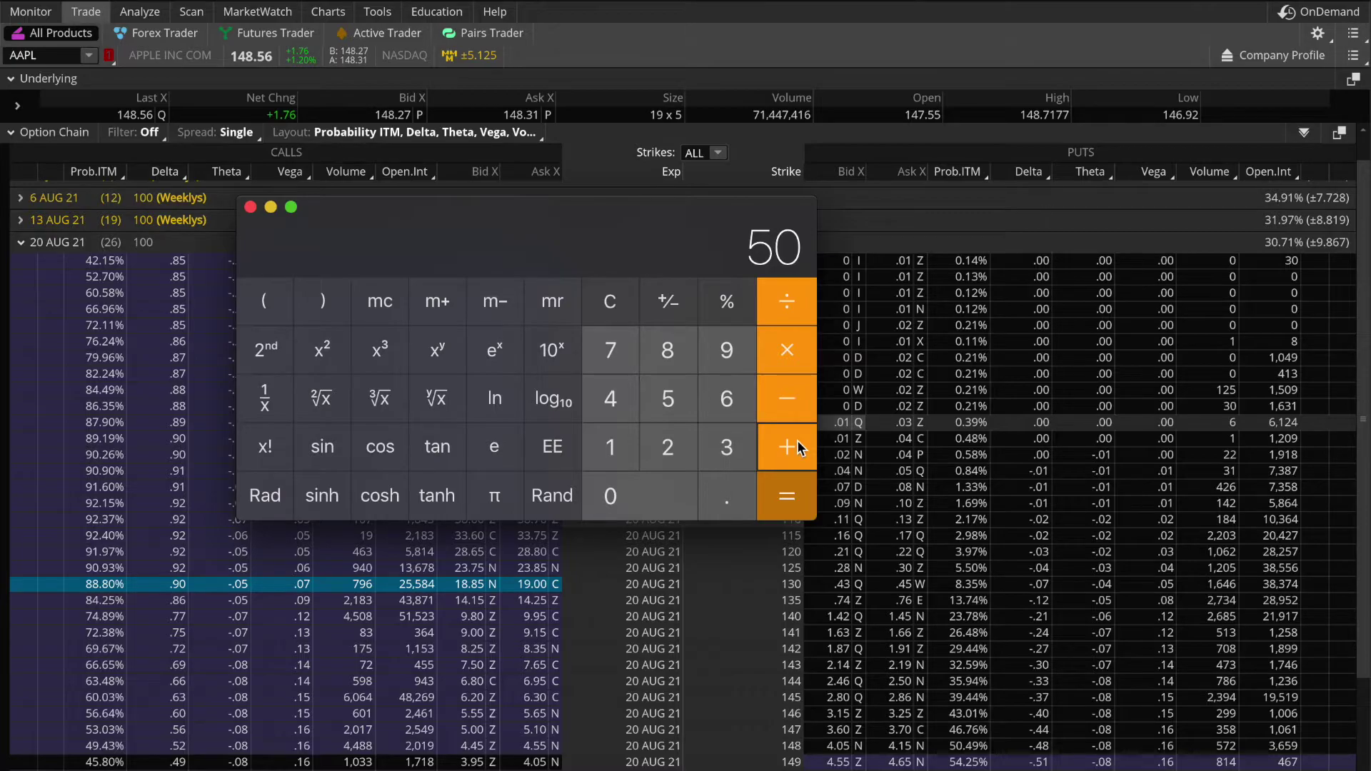
key(Return)
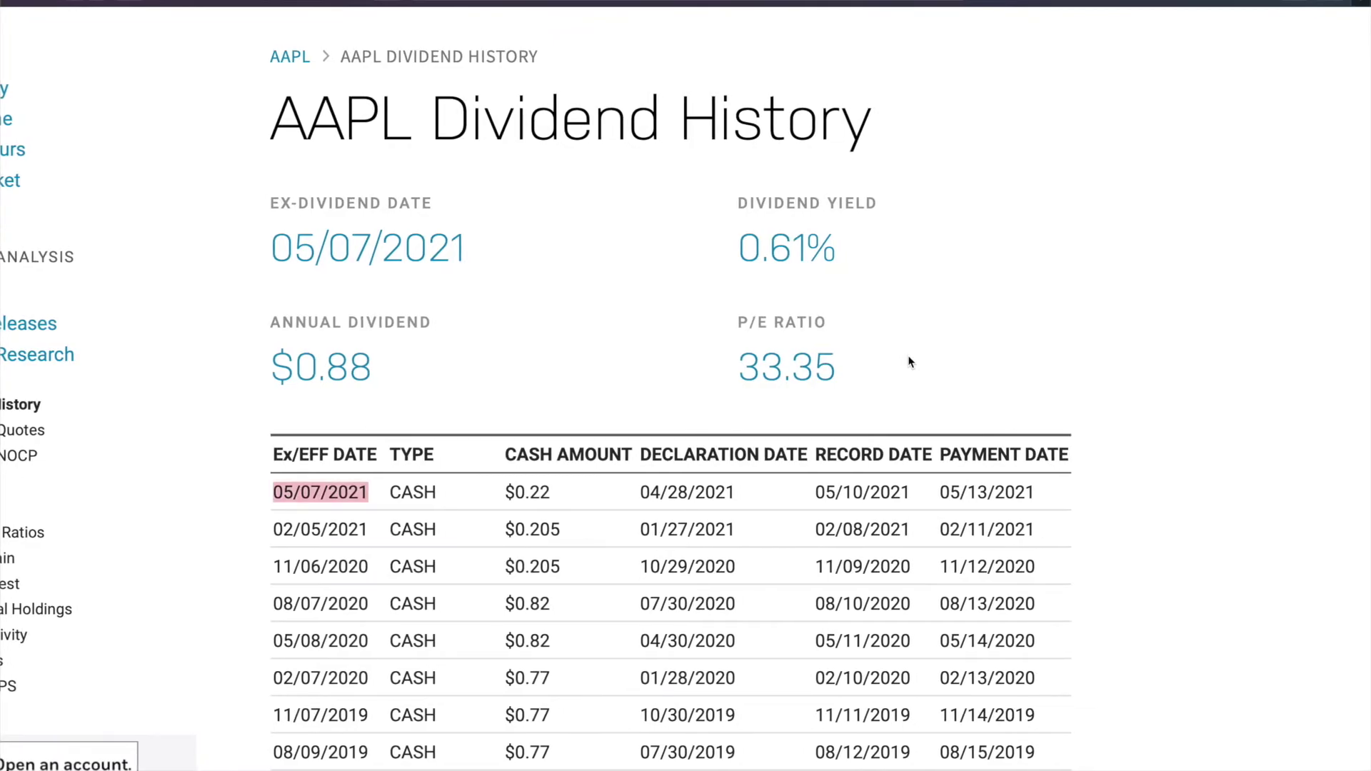
Highlight the latest dividend's $0.22 cash amount in the AAPL dividend history, and return to the Calculator to enter 34
drag(542, 418, 484, 420)
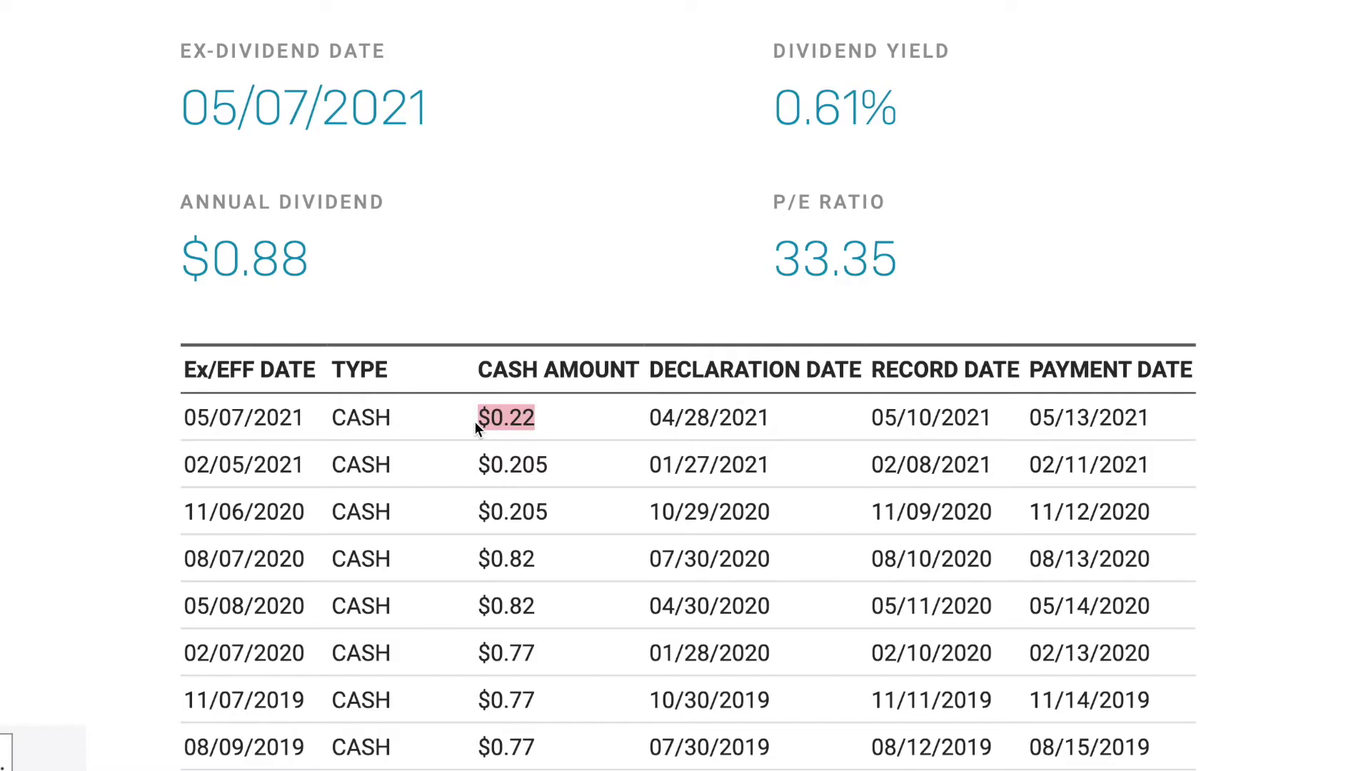
key(ctrl+Left)
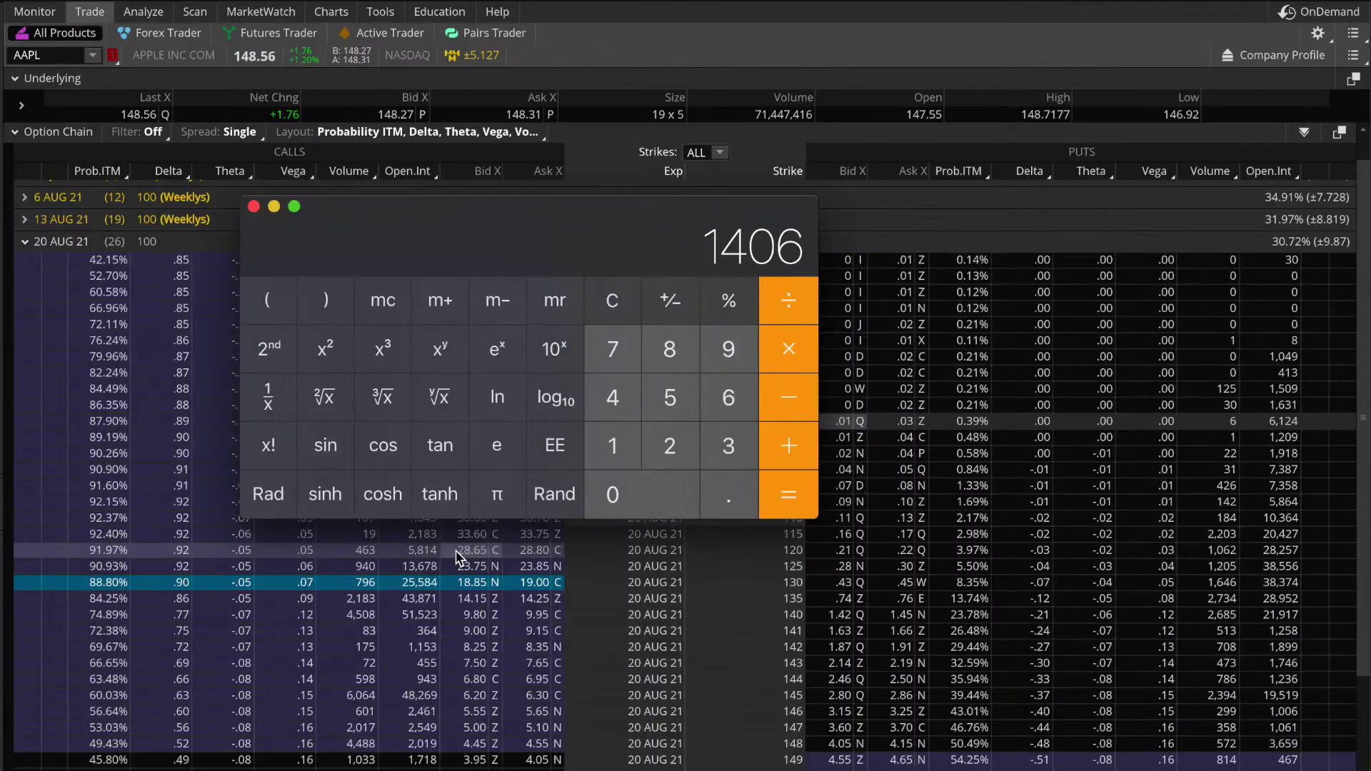
text(34)
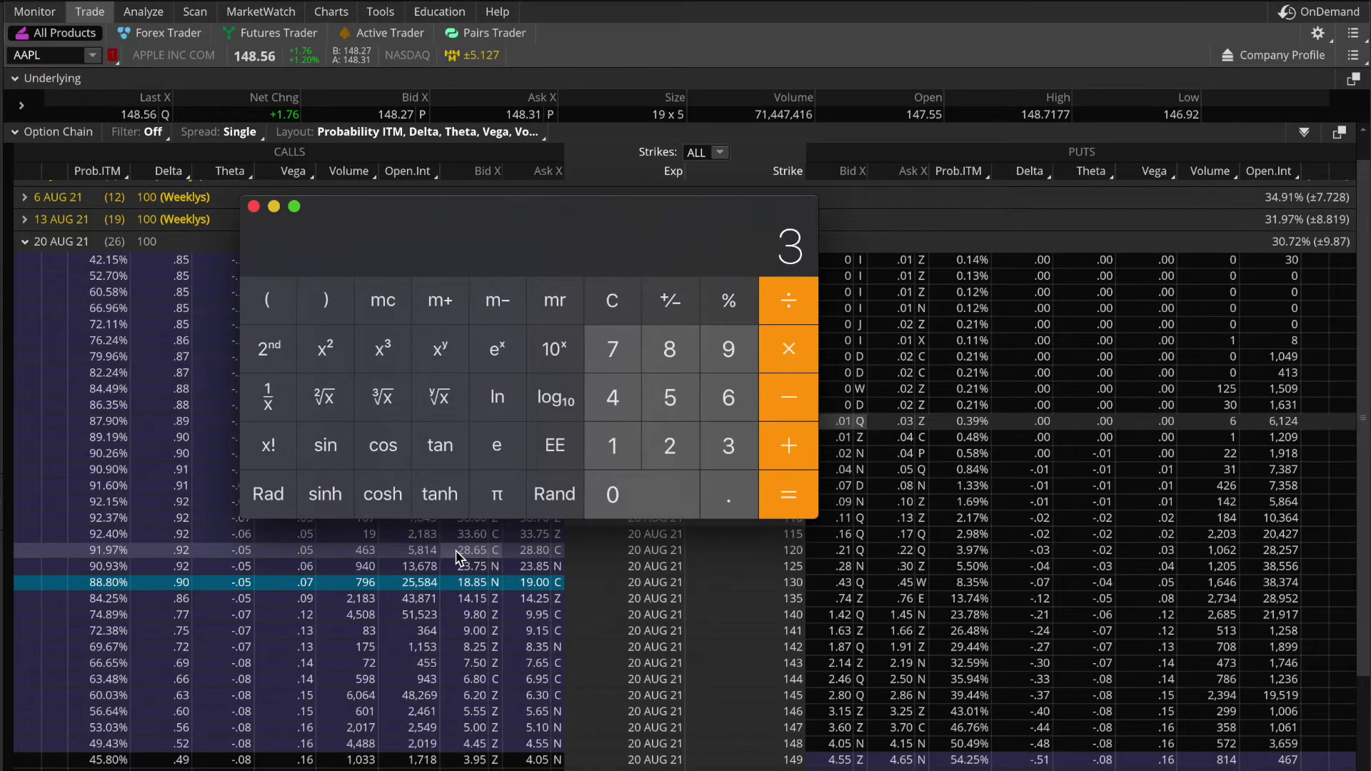